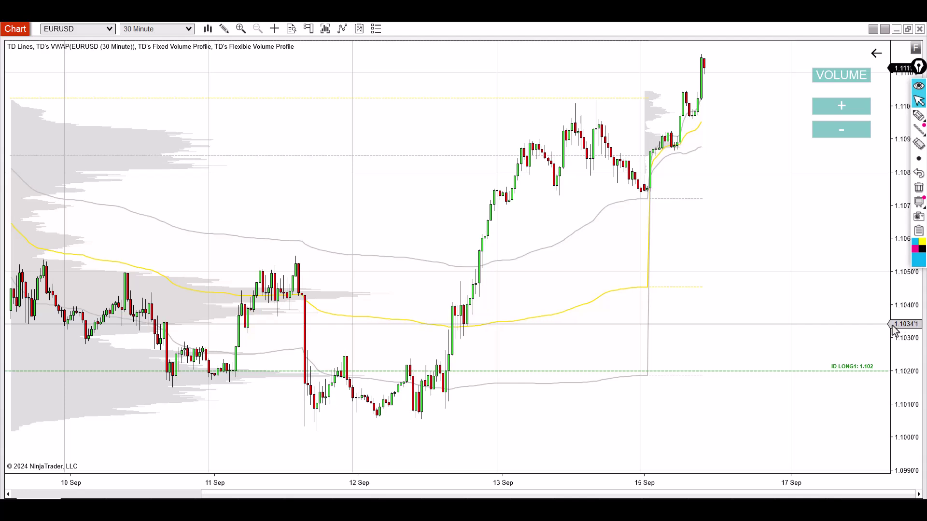
# - Underline the EURUSD instrument and the 30 Minute timeframe in blue above the chart
pyautogui.moveTo(906, 320); pyautogui.dragTo(910, 343)
pyautogui.click(918, 115)
pyautogui.moveTo(31, 42); pyautogui.dragTo(109, 42)
pyautogui.moveTo(124, 42); pyautogui.dragTo(202, 43)
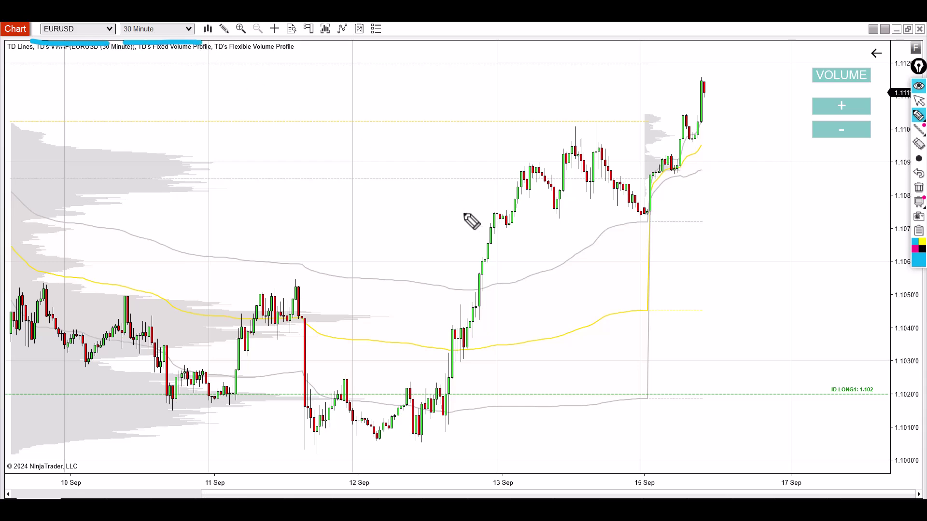
# - Mark the ID LONG1 1.102 level in pink with a thick line and circled label, adding an upward arrow along the rally
pyautogui.click(916, 118)
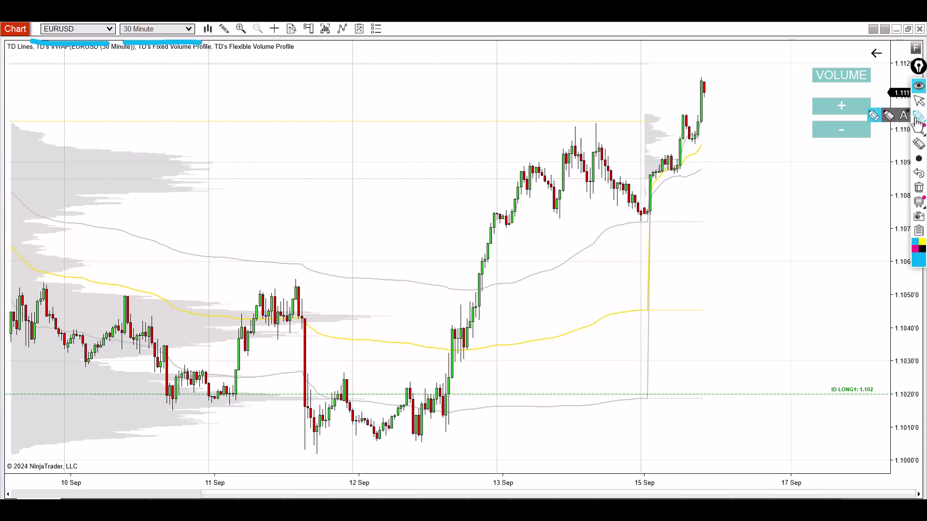
pyautogui.click(888, 115)
pyautogui.moveTo(452, 394); pyautogui.dragTo(811, 393)
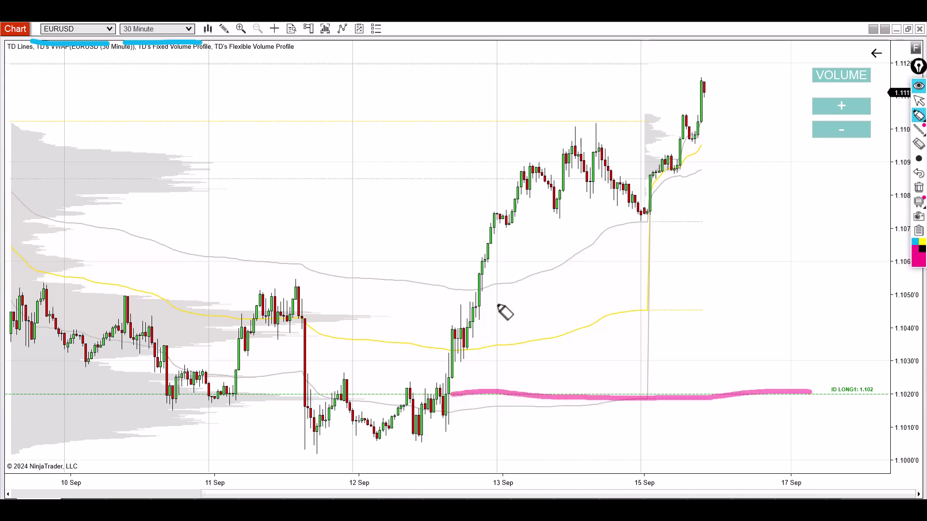
pyautogui.moveTo(418, 397)
pyautogui.mouseDown()
pyautogui.moveTo(559, 71)
pyautogui.moveTo(599, 92)
pyautogui.mouseUp()
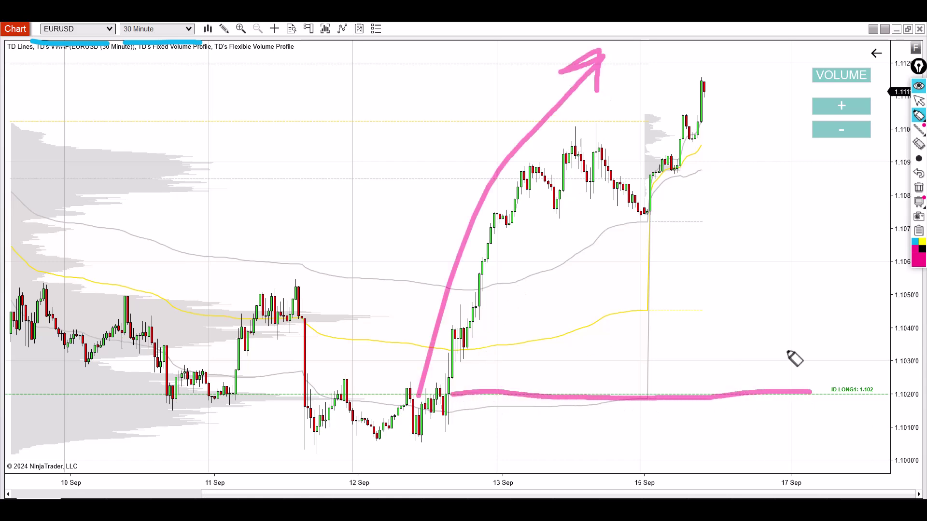
pyautogui.moveTo(844, 373)
pyautogui.mouseDown()
pyautogui.moveTo(888, 409)
pyautogui.moveTo(839, 372)
pyautogui.mouseUp()
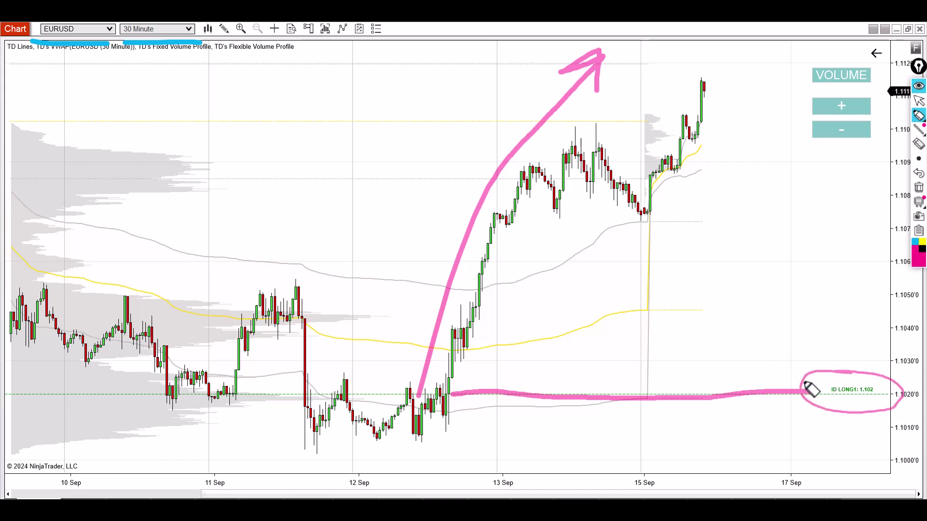
# - Clear the annotations and draw a flexible volume profile over the price action from late 11 Sep to mid 13 Sep
pyautogui.click(918, 100)
pyautogui.click(918, 188)
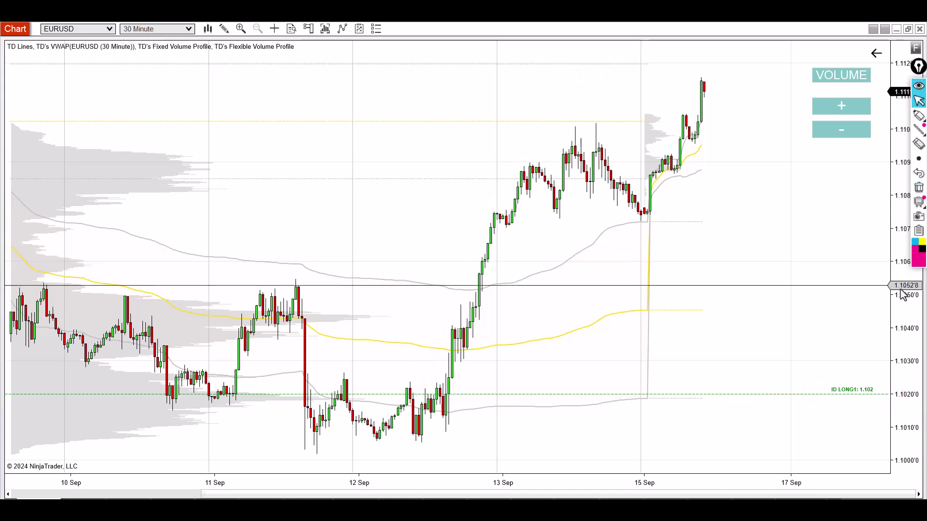
pyautogui.moveTo(394, 491); pyautogui.dragTo(468, 491)
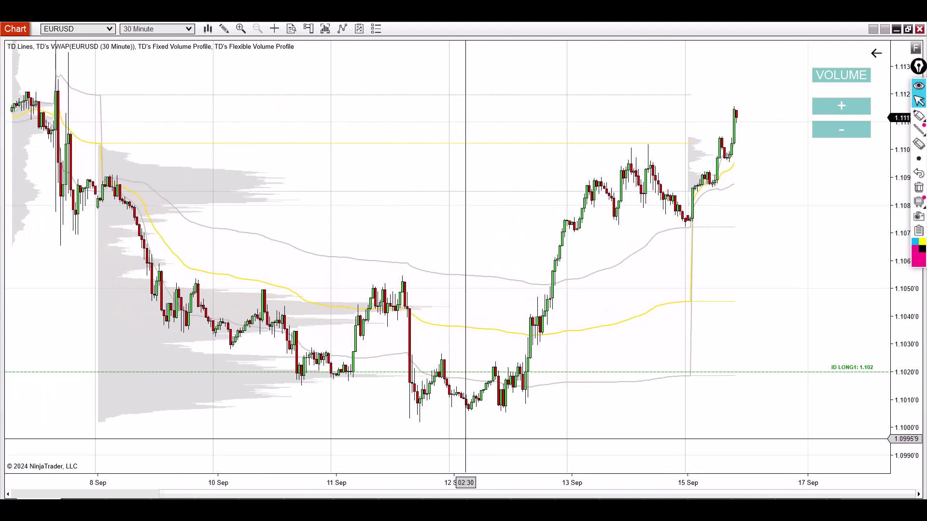
pyautogui.moveTo(407, 428); pyautogui.dragTo(621, 443)
# - Circle the heavy-volume zone around 1.102 in pink and sketch the sell-off into it and the rally out of it
pyautogui.click(919, 130)
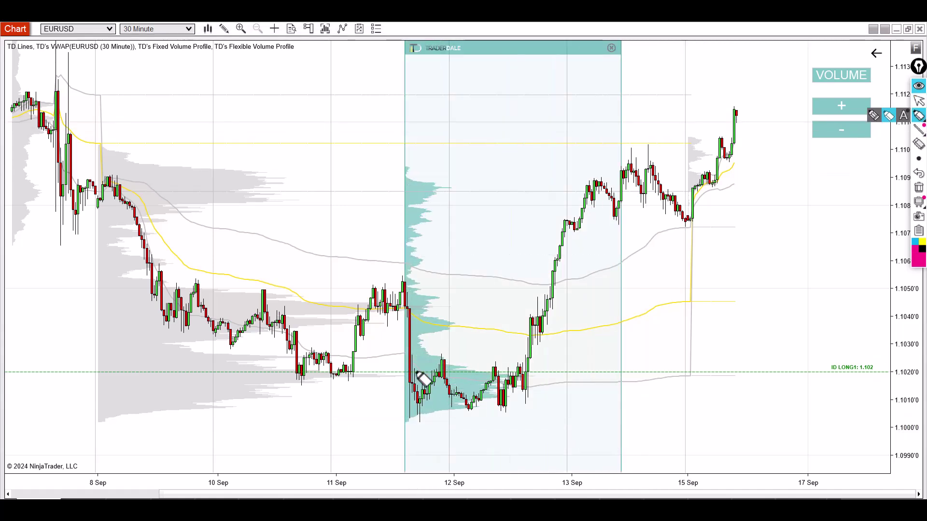
pyautogui.moveTo(473, 367)
pyautogui.mouseDown()
pyautogui.moveTo(476, 418)
pyautogui.moveTo(473, 366)
pyautogui.moveTo(565, 123)
pyautogui.moveTo(564, 146)
pyautogui.mouseUp()
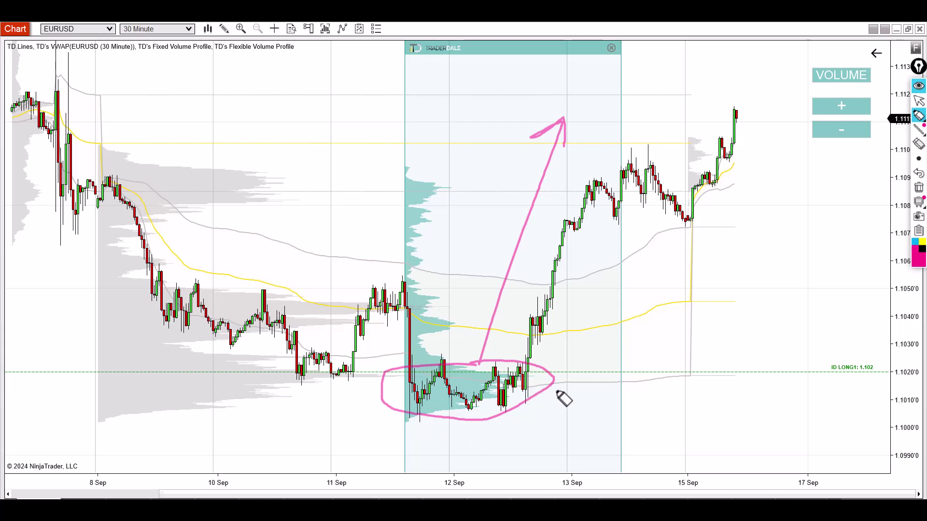
pyautogui.moveTo(82, 107)
pyautogui.mouseDown()
pyautogui.moveTo(141, 183)
pyautogui.moveTo(384, 381)
pyautogui.mouseUp()
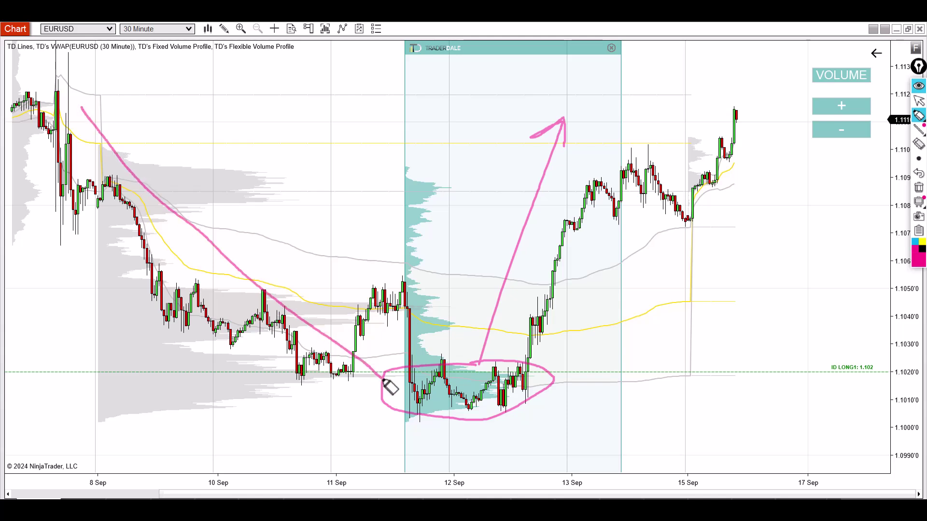
pyautogui.moveTo(490, 366)
pyautogui.mouseDown()
pyautogui.moveTo(446, 359)
pyautogui.moveTo(381, 400)
pyautogui.moveTo(509, 420)
pyautogui.moveTo(462, 359)
pyautogui.mouseUp()
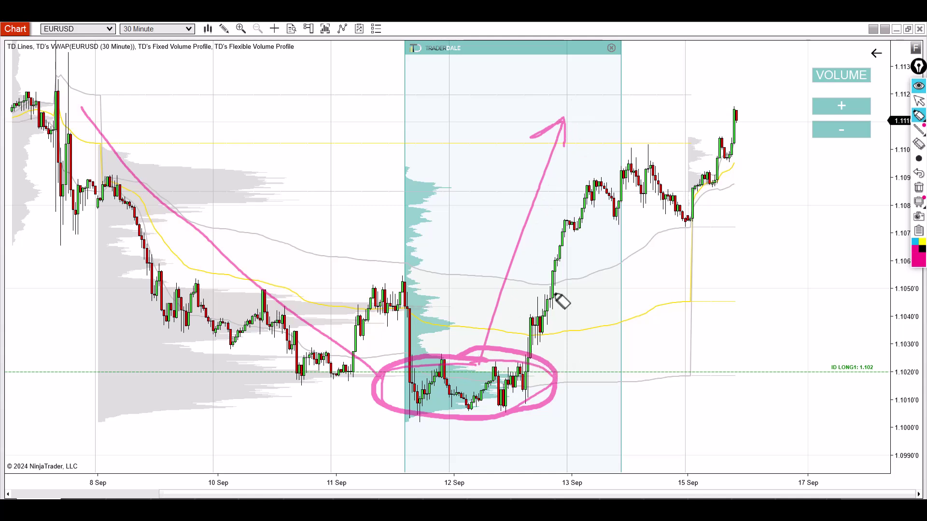
pyautogui.moveTo(505, 376)
pyautogui.mouseDown()
pyautogui.moveTo(442, 368)
pyautogui.moveTo(430, 420)
pyautogui.moveTo(555, 375)
pyautogui.moveTo(489, 366)
pyautogui.mouseUp()
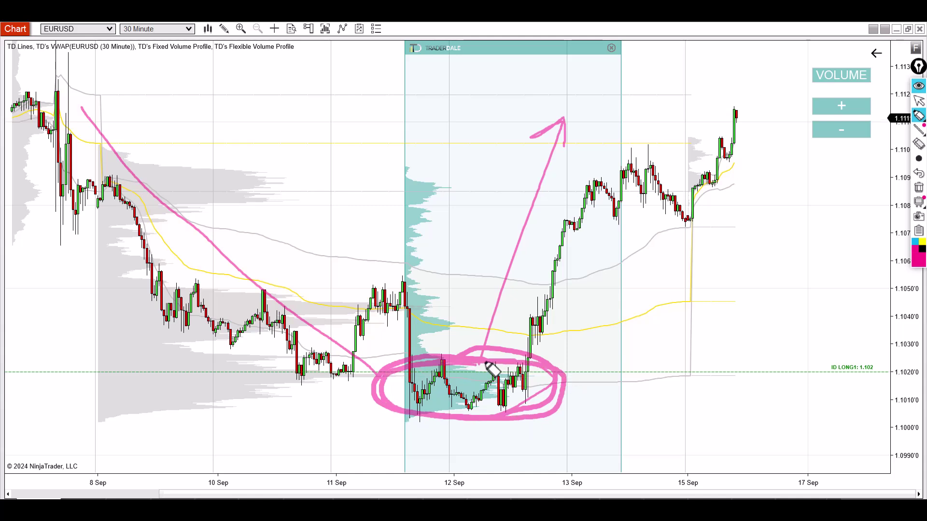
# - Clear the annotations, then trace the 1.102 level in pink from the profile towards its label and circle the heavy-volume zone
pyautogui.click(918, 191)
pyautogui.moveTo(405, 372); pyautogui.dragTo(794, 379)
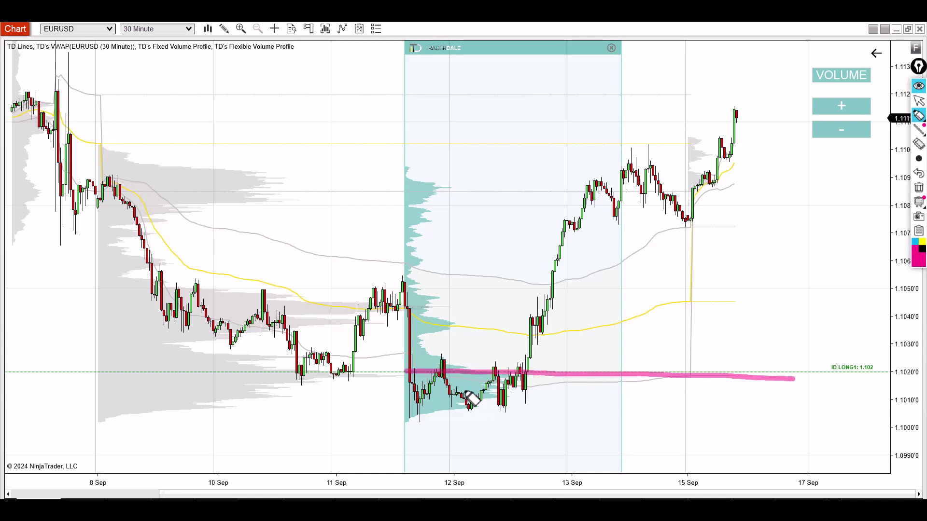
pyautogui.moveTo(465, 386)
pyautogui.mouseDown()
pyautogui.moveTo(414, 399)
pyautogui.moveTo(480, 379)
pyautogui.mouseUp()
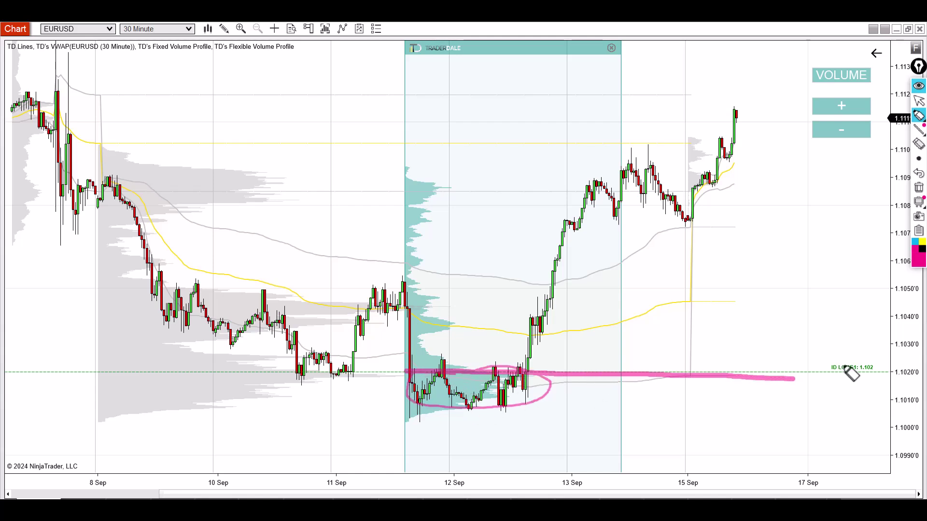
pyautogui.moveTo(784, 377); pyautogui.dragTo(767, 378)
# - Sketch a dashed pullback from the latest price to 1.102 and a bounce arrow from it, re-outlining the heavy-volume zone
pyautogui.moveTo(745, 126); pyautogui.dragTo(797, 368)
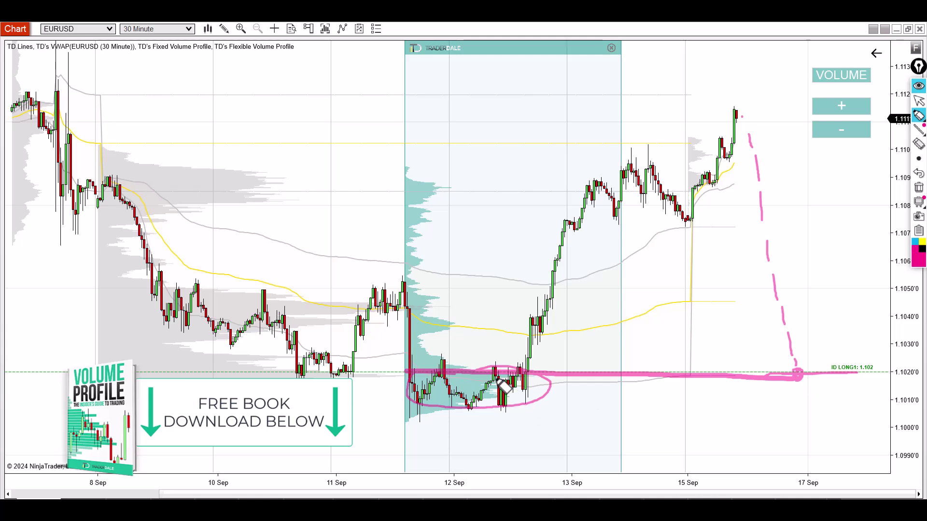
pyautogui.moveTo(507, 379)
pyautogui.mouseDown()
pyautogui.moveTo(427, 381)
pyautogui.moveTo(535, 418)
pyautogui.moveTo(553, 378)
pyautogui.mouseUp()
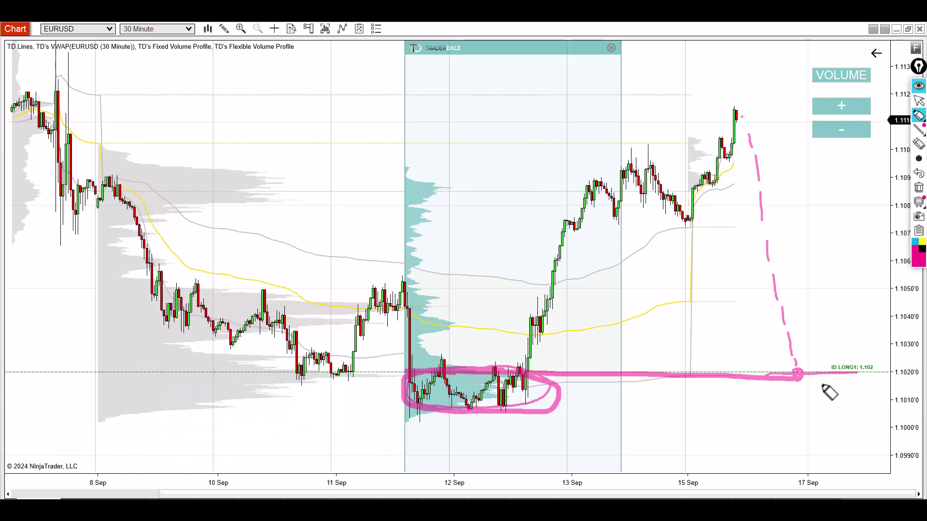
pyautogui.moveTo(800, 374)
pyautogui.mouseDown()
pyautogui.moveTo(815, 300)
pyautogui.moveTo(852, 311)
pyautogui.mouseUp()
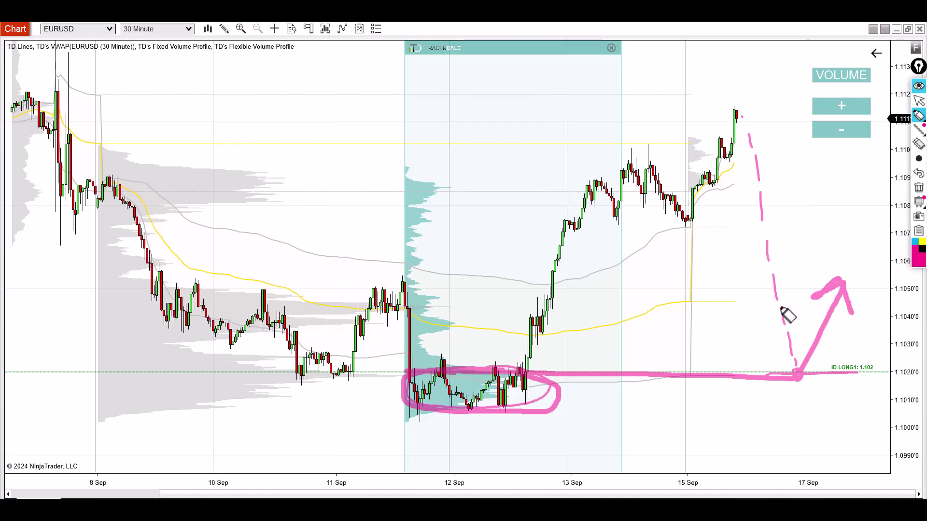
# - Clear the pink annotations and trace the lower VWAP deviation band with black dashes, marking its overlap with the 1.102 level near 15 Sep
pyautogui.click(917, 101)
pyautogui.click(918, 187)
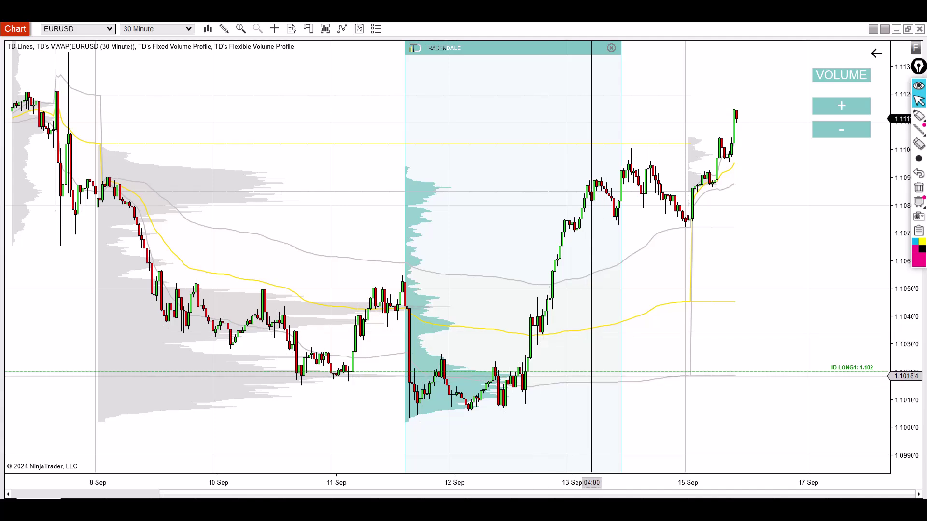
pyautogui.click(919, 116)
pyautogui.click(921, 250)
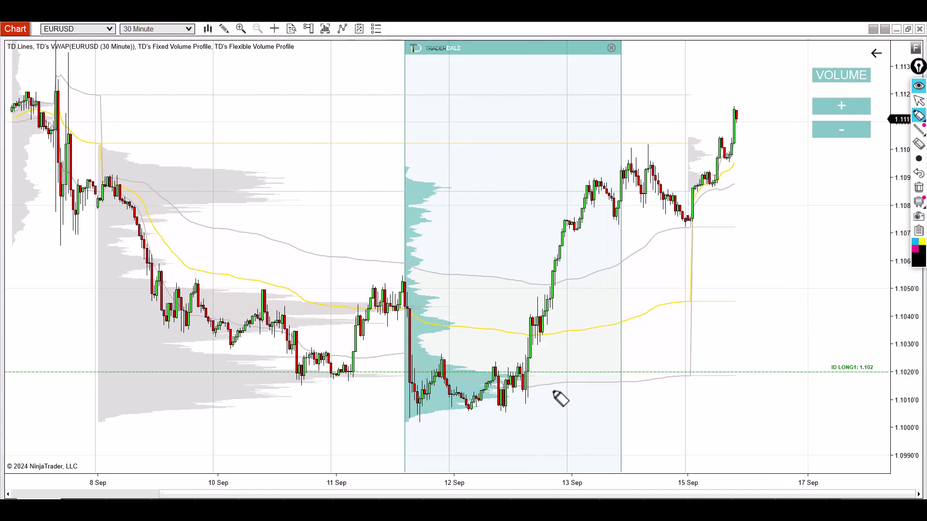
pyautogui.moveTo(535, 385); pyautogui.dragTo(558, 384)
pyautogui.moveTo(615, 383); pyautogui.dragTo(679, 379)
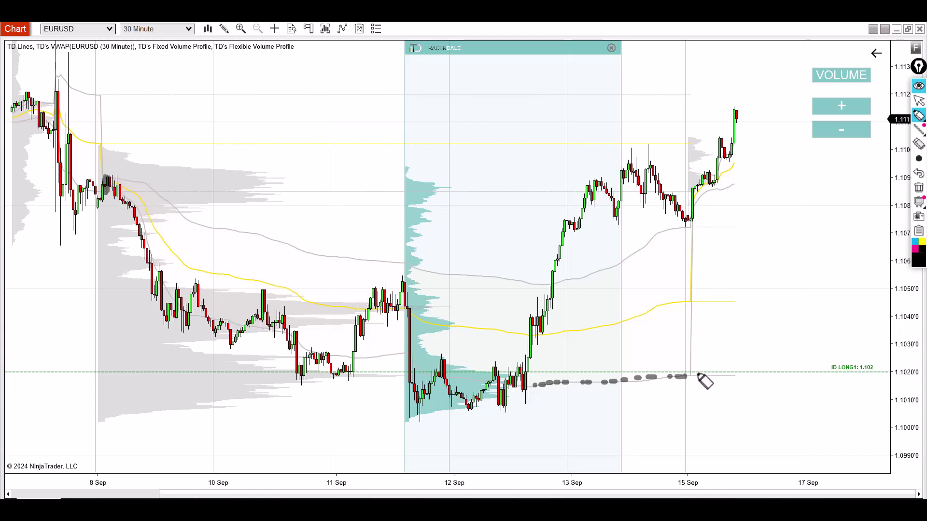
pyautogui.moveTo(708, 362)
pyautogui.mouseDown()
pyautogui.moveTo(676, 371)
pyautogui.moveTo(729, 373)
pyautogui.moveTo(676, 374)
pyautogui.moveTo(745, 373)
pyautogui.moveTo(627, 373)
pyautogui.moveTo(768, 378)
pyautogui.mouseUp()
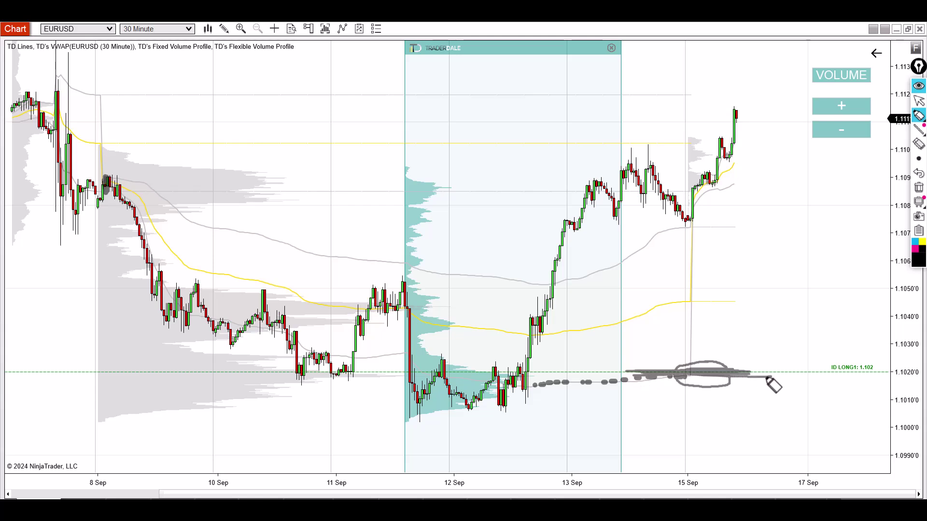
# - Clear the black annotations and move the flexible volume profile so that it starts just before 15 Sep
pyautogui.click(917, 189)
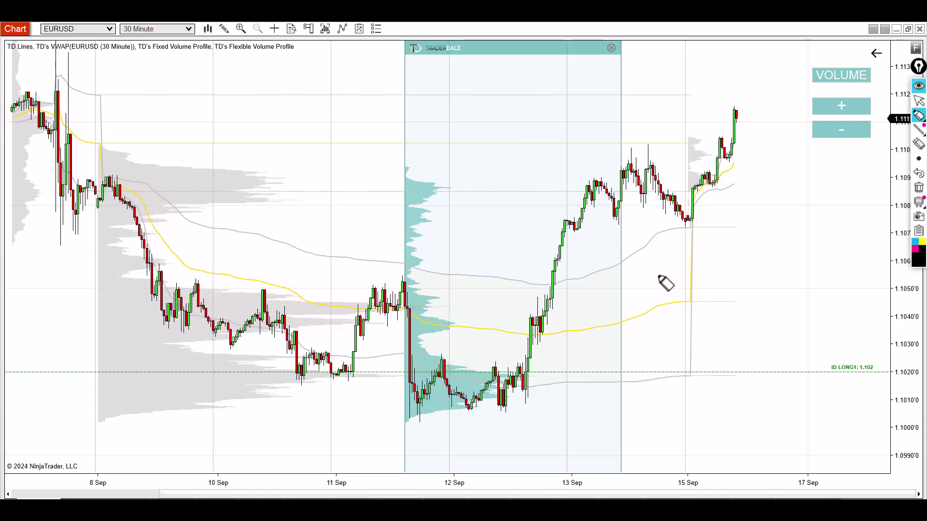
pyautogui.click(918, 100)
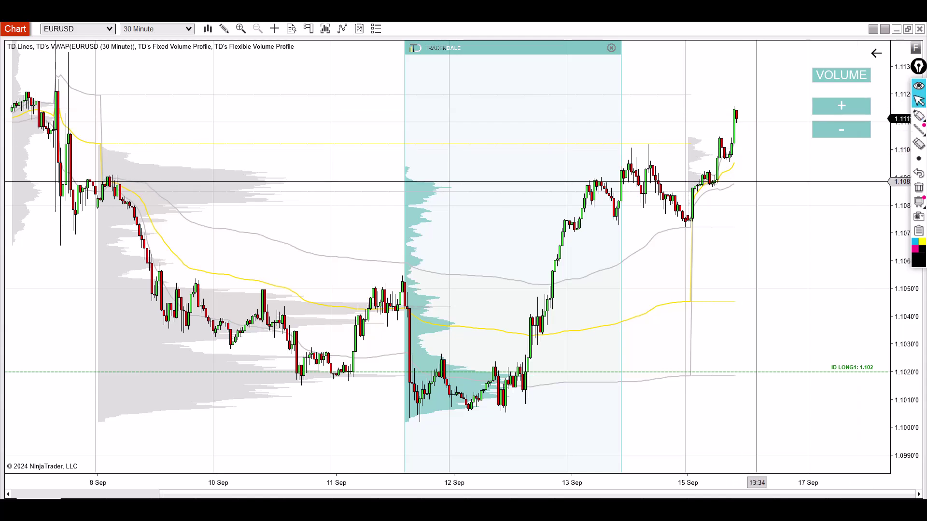
pyautogui.moveTo(508, 71); pyautogui.dragTo(782, 107)
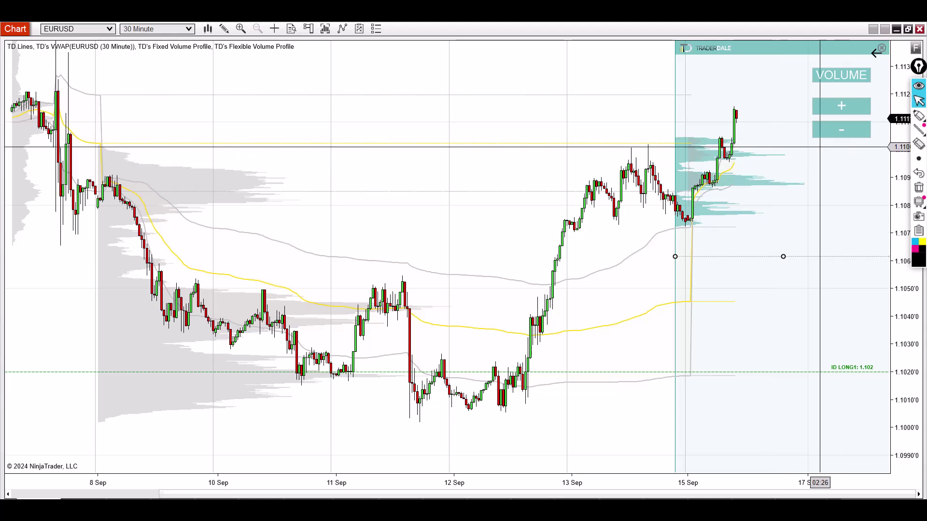
# - Place a horizontal line at 1.1100 and shift the chart to leave more empty space after the latest candles
pyautogui.click(534, 115)
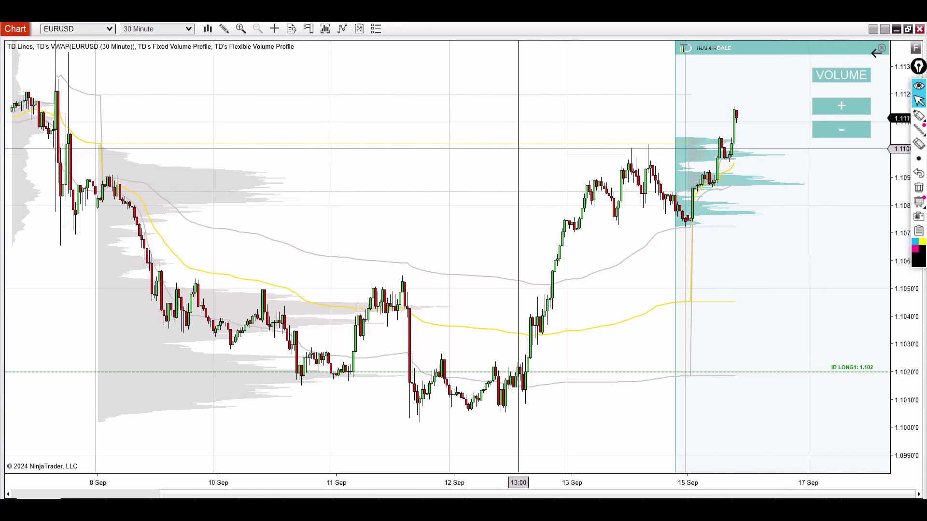
pyautogui.click(501, 151)
pyautogui.moveTo(558, 125); pyautogui.dragTo(476, 117)
# - Trace the 1.1100 line in black beyond the latest candles and mark the volume cluster beside it
pyautogui.click(919, 115)
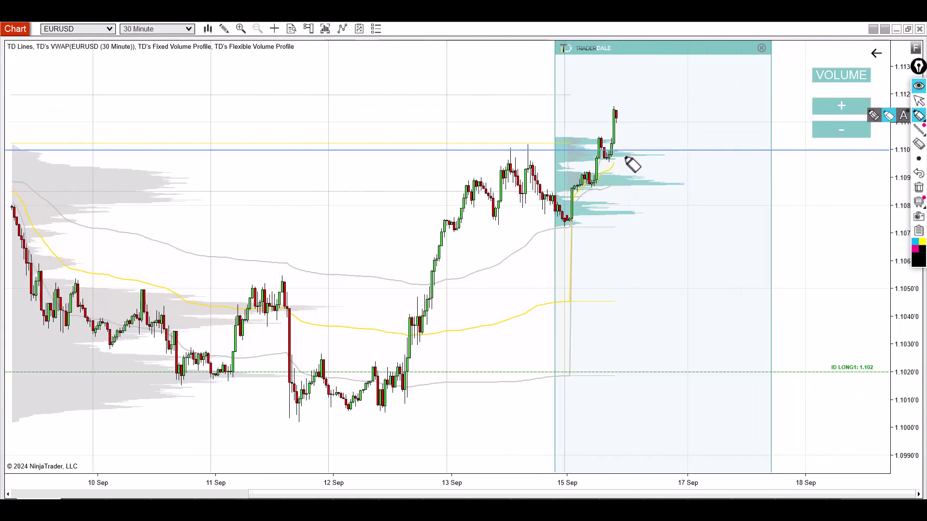
pyautogui.moveTo(614, 152); pyautogui.dragTo(791, 150)
pyautogui.click(919, 100)
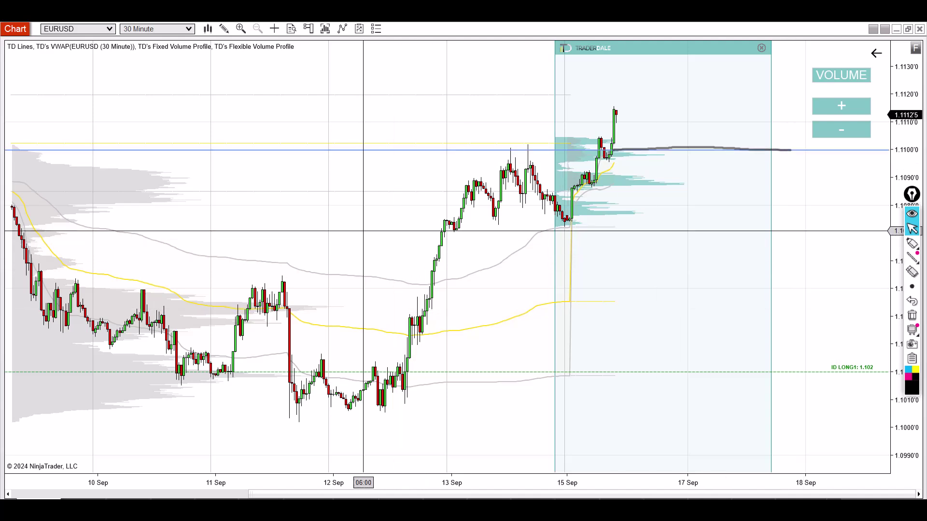
pyautogui.click(912, 243)
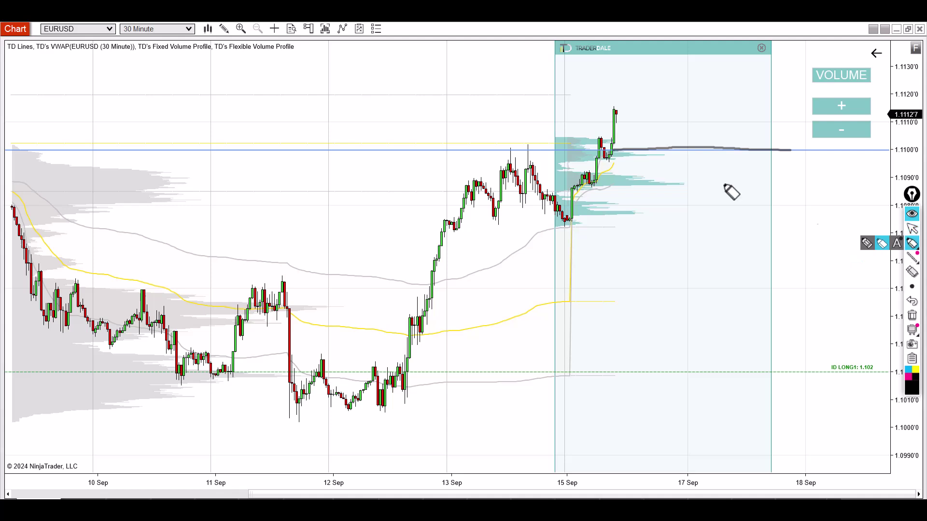
pyautogui.moveTo(597, 155)
pyautogui.mouseDown()
pyautogui.moveTo(564, 162)
pyautogui.moveTo(610, 165)
pyautogui.moveTo(637, 155)
pyautogui.moveTo(589, 157)
pyautogui.mouseUp()
# - Clear the annotations and mark the double rejection at 1.1100 in black as resistance, labelled R
pyautogui.click(912, 229)
pyautogui.click(912, 316)
pyautogui.moveTo(899, 419); pyautogui.dragTo(899, 331)
pyautogui.moveTo(898, 142); pyautogui.dragTo(894, 231)
pyautogui.moveTo(621, 486); pyautogui.dragTo(579, 485)
pyautogui.click(911, 245)
pyautogui.moveTo(911, 261)
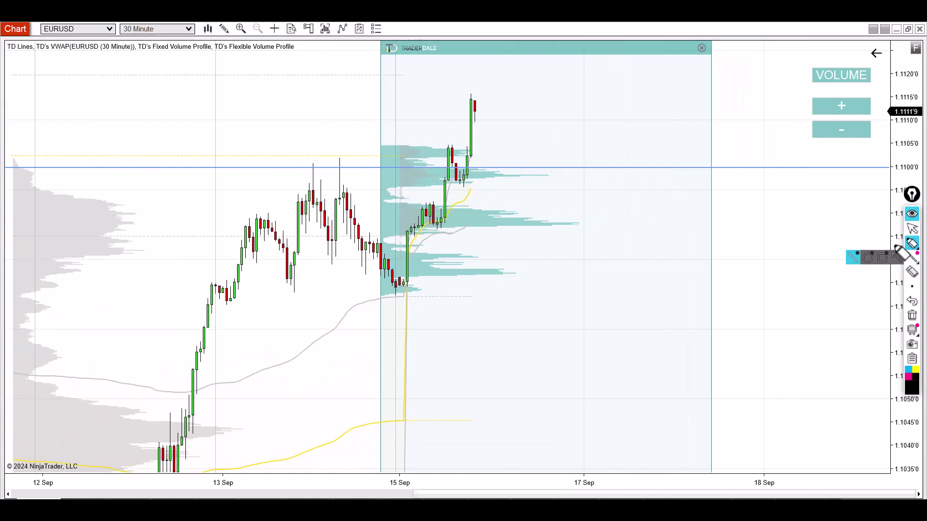
pyautogui.moveTo(271, 257)
pyautogui.mouseDown()
pyautogui.moveTo(315, 177)
pyautogui.moveTo(322, 248)
pyautogui.moveTo(340, 165)
pyautogui.moveTo(374, 244)
pyautogui.moveTo(350, 232)
pyautogui.mouseUp()
pyautogui.moveTo(275, 164); pyautogui.dragTo(416, 166)
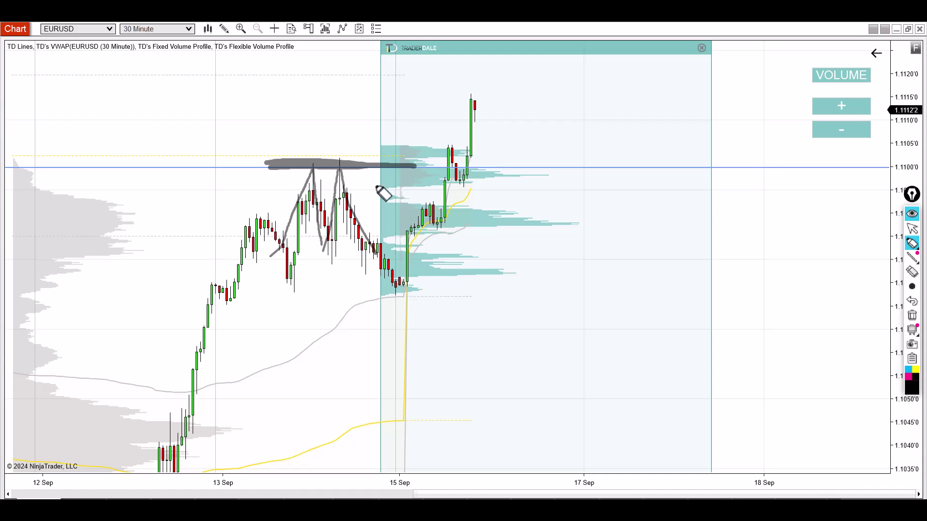
pyautogui.moveTo(320, 158)
pyautogui.mouseDown()
pyautogui.moveTo(319, 100)
pyautogui.moveTo(323, 137)
pyautogui.moveTo(338, 162)
pyautogui.moveTo(296, 164)
pyautogui.moveTo(360, 161)
pyautogui.mouseUp()
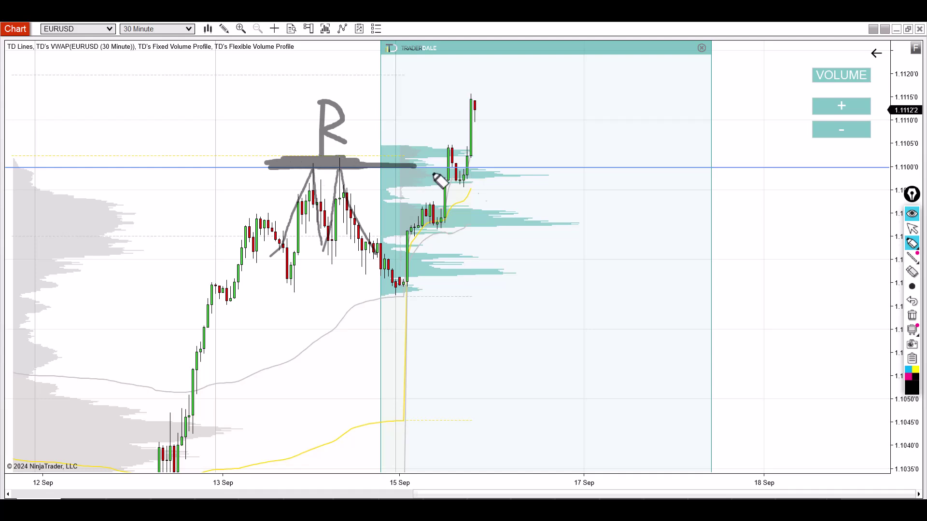
# - Draw a breakout arrow through 1.1100, mark the level in blue as support labelled S, and circle the adjacent volume cluster in black
pyautogui.moveTo(431, 224)
pyautogui.mouseDown()
pyautogui.moveTo(456, 82)
pyautogui.moveTo(463, 103)
pyautogui.mouseUp()
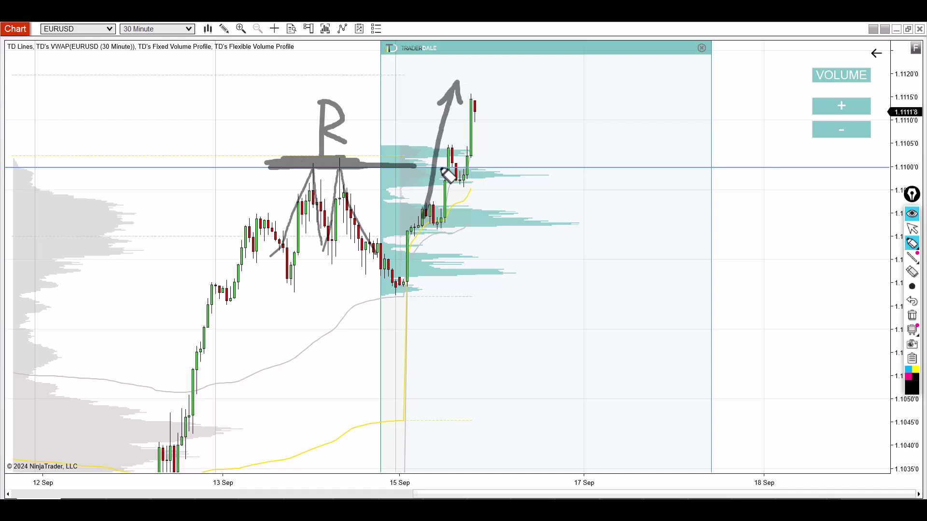
pyautogui.click(909, 372)
pyautogui.moveTo(424, 165); pyautogui.dragTo(665, 164)
pyautogui.moveTo(616, 184); pyautogui.dragTo(568, 218)
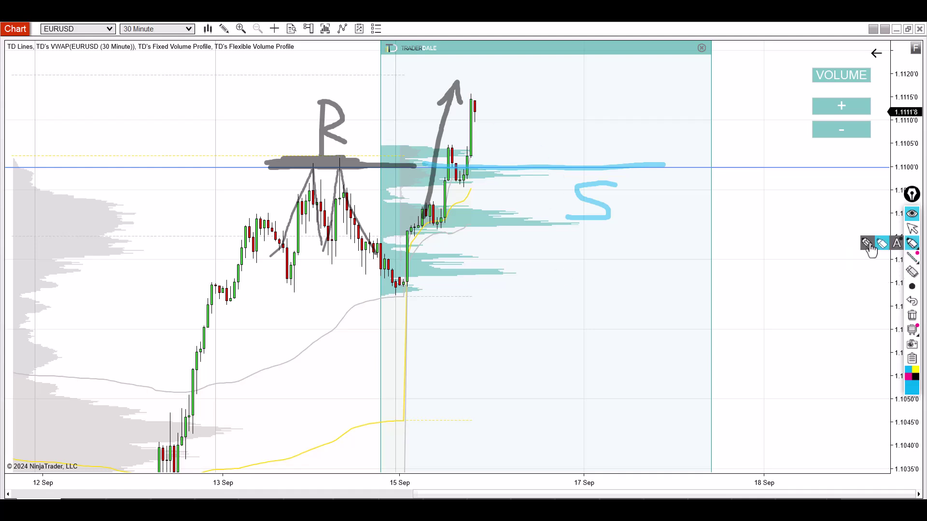
pyautogui.moveTo(441, 170)
pyautogui.mouseDown()
pyautogui.moveTo(384, 174)
pyautogui.moveTo(465, 195)
pyautogui.moveTo(524, 179)
pyautogui.moveTo(437, 171)
pyautogui.mouseUp()
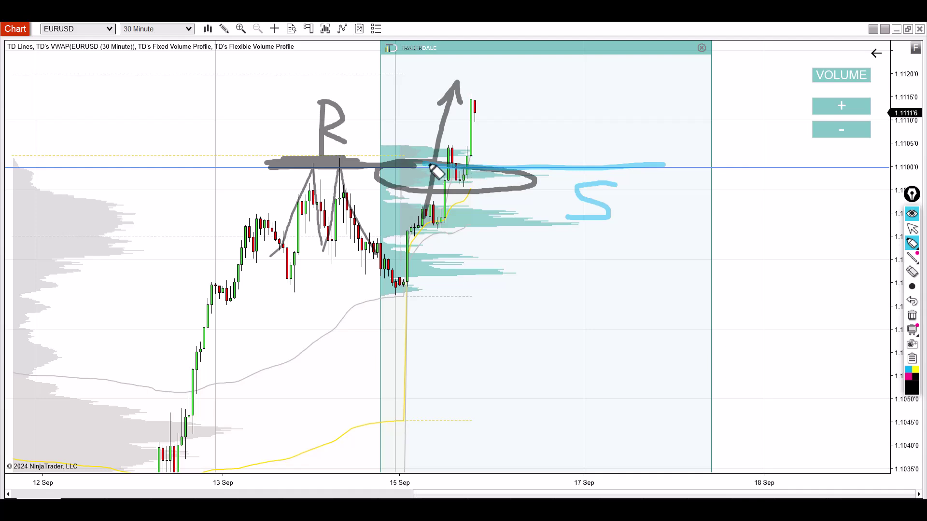
# - Clear the annotations and trace the 1.1100 support line in black from the latest candles past 17 Sep
pyautogui.click(912, 317)
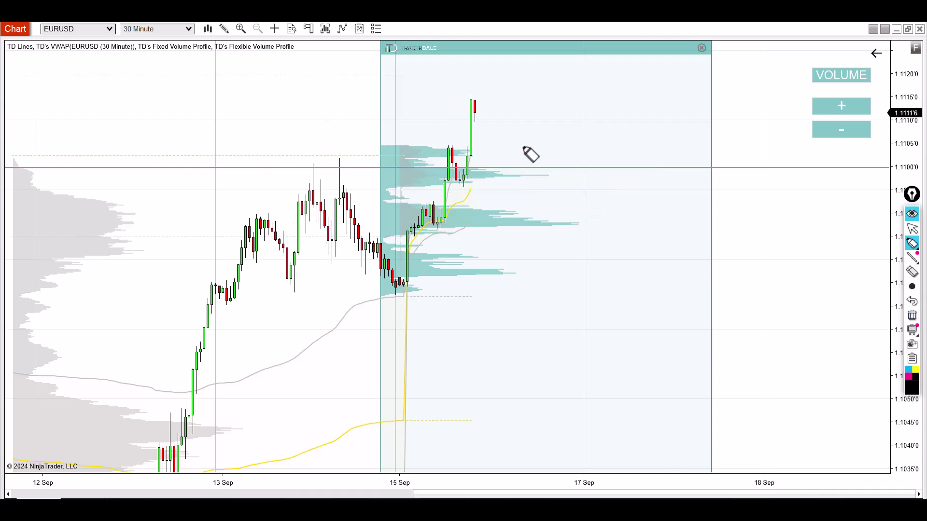
pyautogui.moveTo(477, 167); pyautogui.dragTo(734, 167)
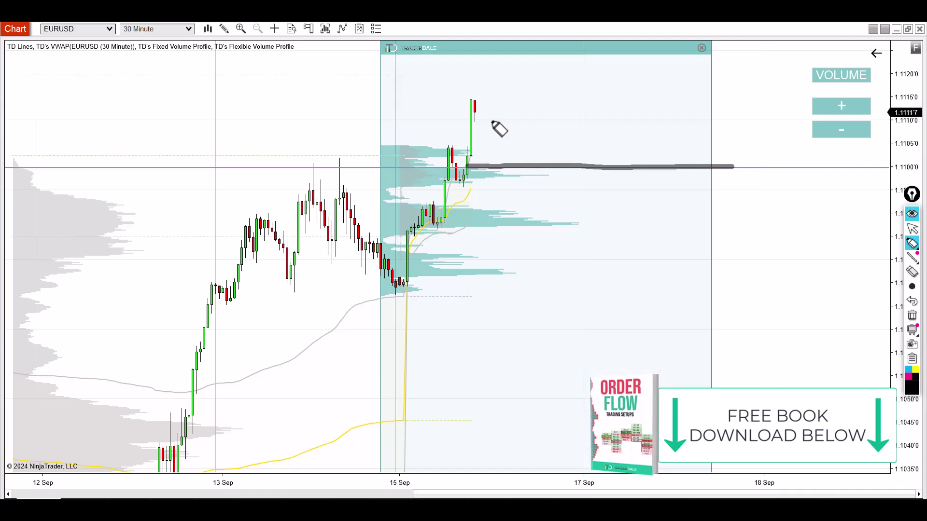
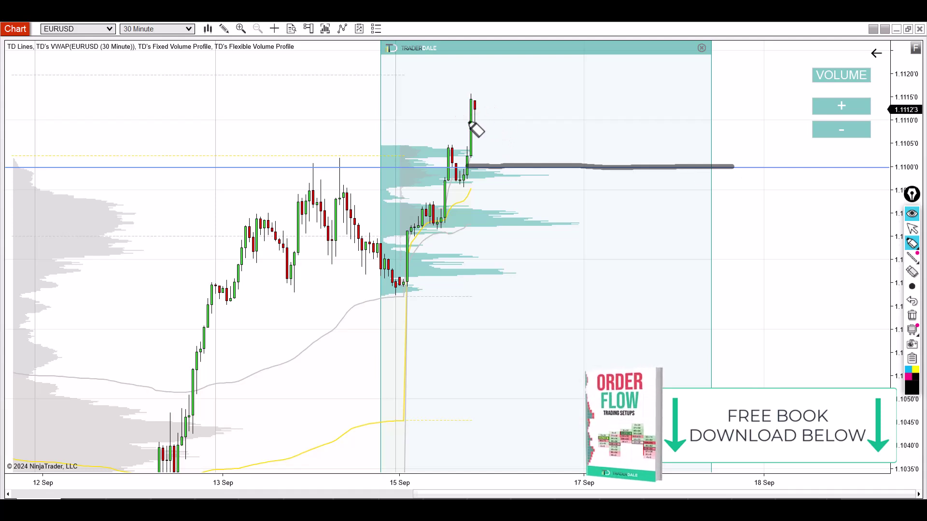
# - Sketch sideways price movement beyond the latest candles, replace it with a black arrow falling from the latest high to 1.1100, and clear it
pyautogui.moveTo(477, 115)
pyautogui.mouseDown()
pyautogui.moveTo(522, 92)
pyautogui.moveTo(536, 104)
pyautogui.mouseUp()
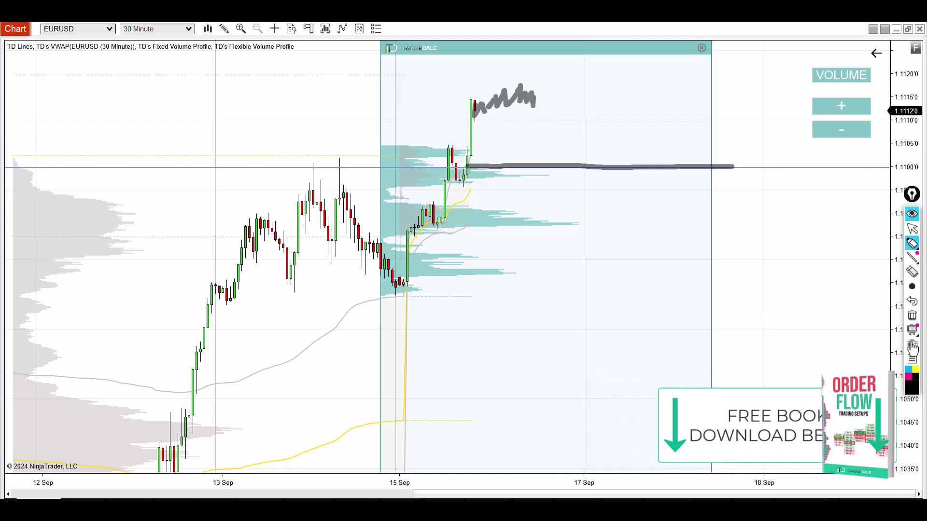
pyautogui.click(912, 315)
pyautogui.moveTo(478, 127)
pyautogui.mouseDown()
pyautogui.moveTo(492, 173)
pyautogui.moveTo(475, 170)
pyautogui.mouseUp()
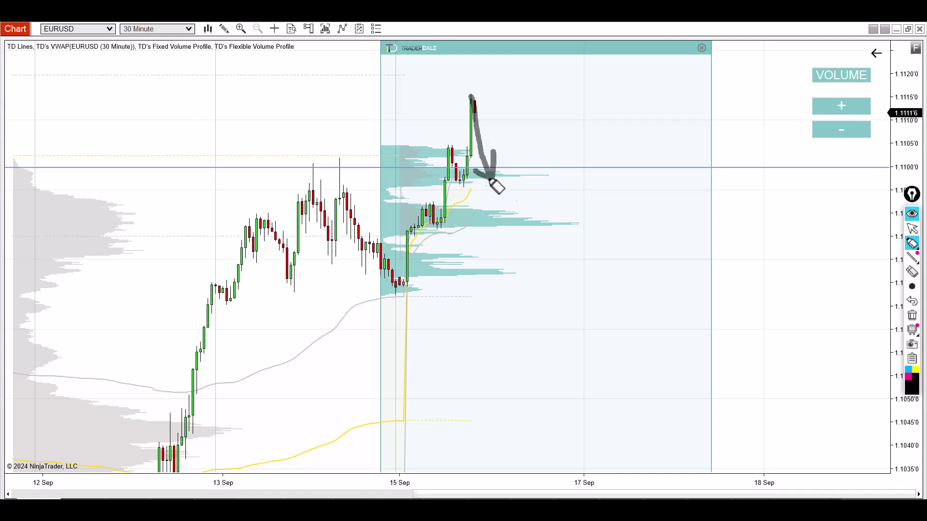
pyautogui.click(912, 321)
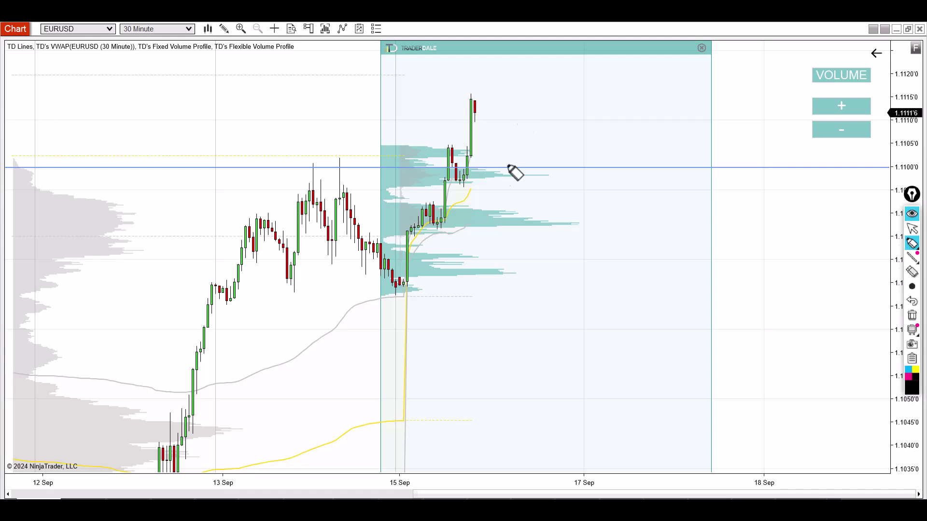
# - Sketch possible price paths beyond the latest candles, trace the 1.1100 line in black, and clear all annotations
pyautogui.moveTo(477, 112)
pyautogui.mouseDown()
pyautogui.moveTo(509, 68)
pyautogui.moveTo(527, 67)
pyautogui.mouseUp()
pyautogui.moveTo(486, 107)
pyautogui.mouseDown()
pyautogui.moveTo(580, 95)
pyautogui.moveTo(592, 110)
pyautogui.mouseUp()
pyautogui.moveTo(467, 169); pyautogui.dragTo(649, 169)
pyautogui.moveTo(588, 108)
pyautogui.mouseDown()
pyautogui.moveTo(610, 174)
pyautogui.moveTo(635, 129)
pyautogui.mouseUp()
pyautogui.click(912, 228)
pyautogui.click(912, 315)
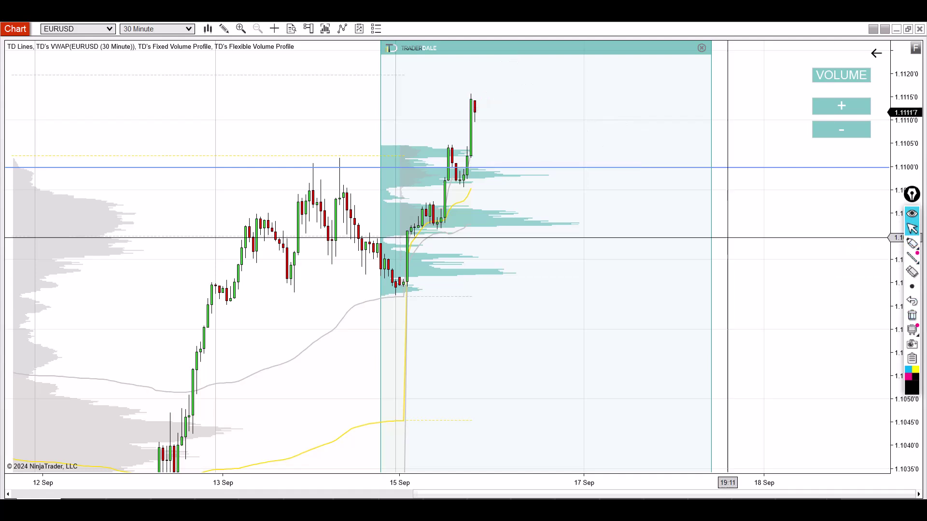
# - Show the EURUSD history back beyond 8 Sep, circle the price spike near 8 Sep in black, and clear the circle
pyautogui.moveTo(907, 147); pyautogui.dragTo(907, 186)
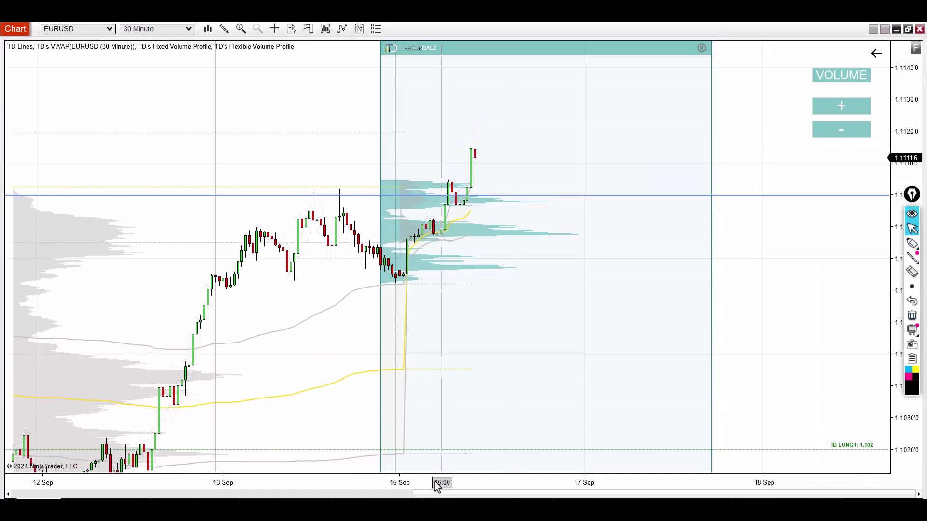
pyautogui.moveTo(416, 486); pyautogui.dragTo(504, 488)
pyautogui.moveTo(495, 140); pyautogui.dragTo(503, 186)
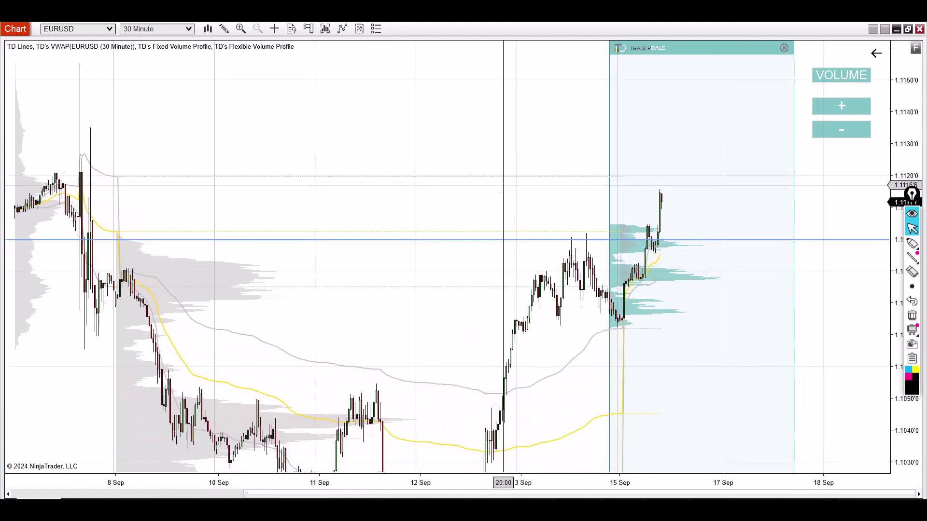
pyautogui.click(912, 245)
pyautogui.moveTo(87, 71)
pyautogui.mouseDown()
pyautogui.moveTo(111, 232)
pyautogui.moveTo(170, 81)
pyautogui.moveTo(89, 67)
pyautogui.mouseUp()
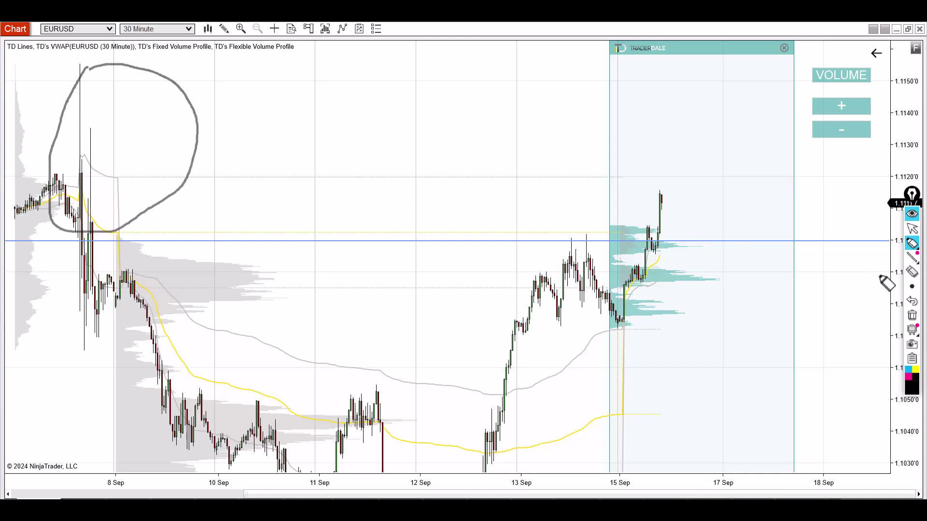
pyautogui.click(911, 315)
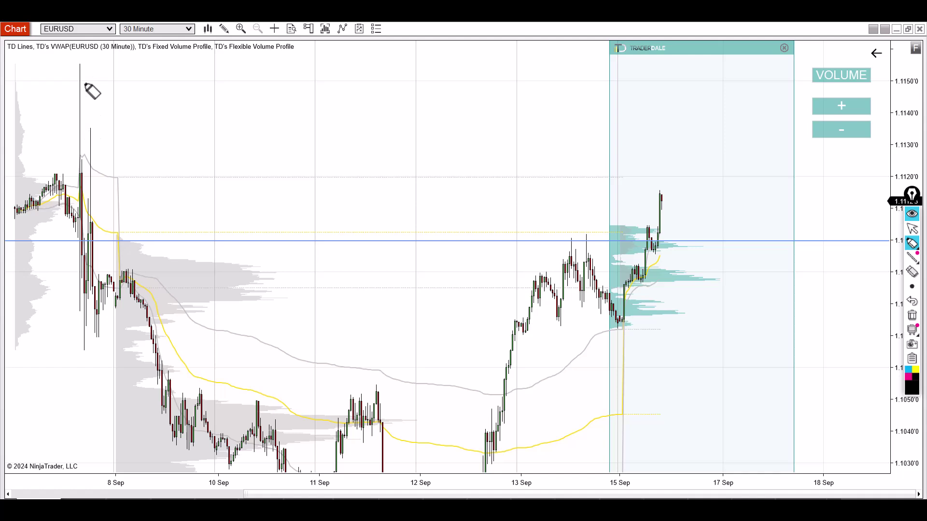
# - Sketch the spike and sell-off near 8 Sep, link it by arrow and zigzag to the circled latest candles, and clear the annotations
pyautogui.moveTo(57, 204)
pyautogui.mouseDown()
pyautogui.moveTo(105, 63)
pyautogui.moveTo(139, 355)
pyautogui.moveTo(131, 415)
pyautogui.moveTo(140, 432)
pyautogui.moveTo(158, 411)
pyautogui.mouseUp()
pyautogui.moveTo(668, 186)
pyautogui.mouseDown()
pyautogui.moveTo(699, 250)
pyautogui.moveTo(630, 182)
pyautogui.mouseUp()
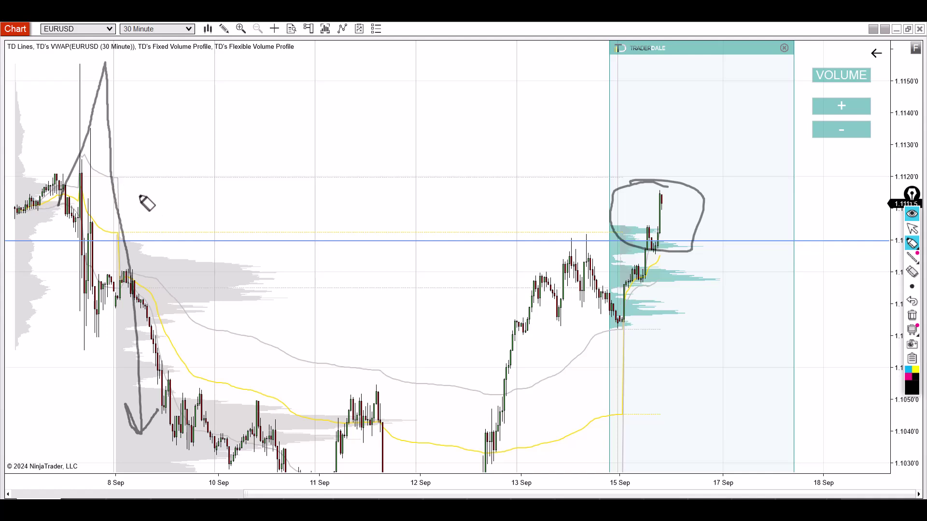
pyautogui.moveTo(115, 191)
pyautogui.mouseDown()
pyautogui.moveTo(625, 184)
pyautogui.moveTo(553, 159)
pyautogui.moveTo(546, 228)
pyautogui.mouseUp()
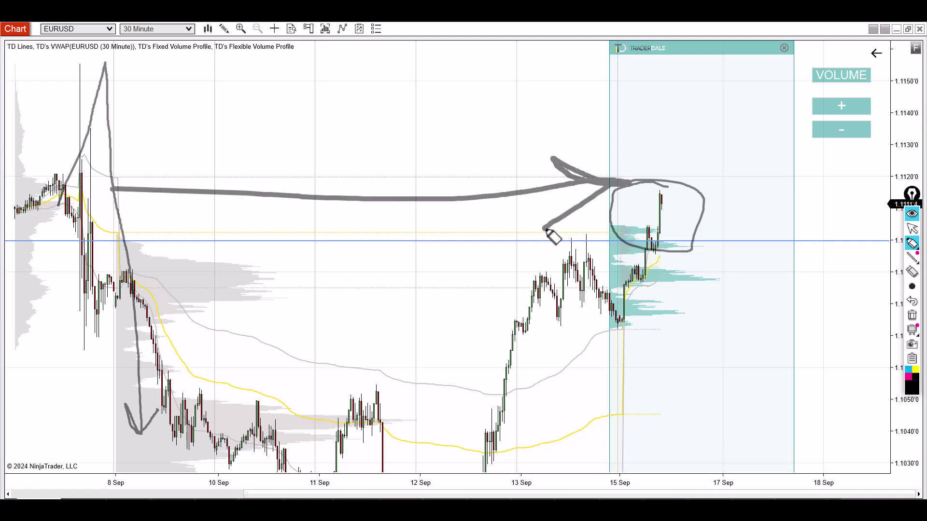
pyautogui.moveTo(139, 222)
pyautogui.mouseDown()
pyautogui.moveTo(244, 224)
pyautogui.moveTo(420, 167)
pyautogui.moveTo(609, 138)
pyautogui.moveTo(598, 229)
pyautogui.mouseUp()
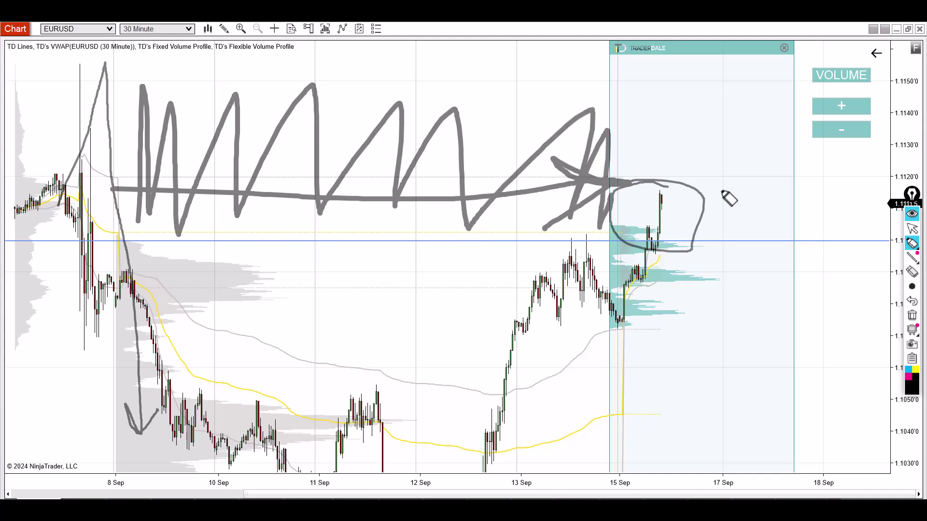
pyautogui.click(912, 330)
# - Circle the spike area near 8 Sep, draw a long falling arrow through the latest candles, and clear both annotations
pyautogui.moveTo(83, 77)
pyautogui.mouseDown()
pyautogui.moveTo(236, 138)
pyautogui.moveTo(86, 81)
pyautogui.mouseUp()
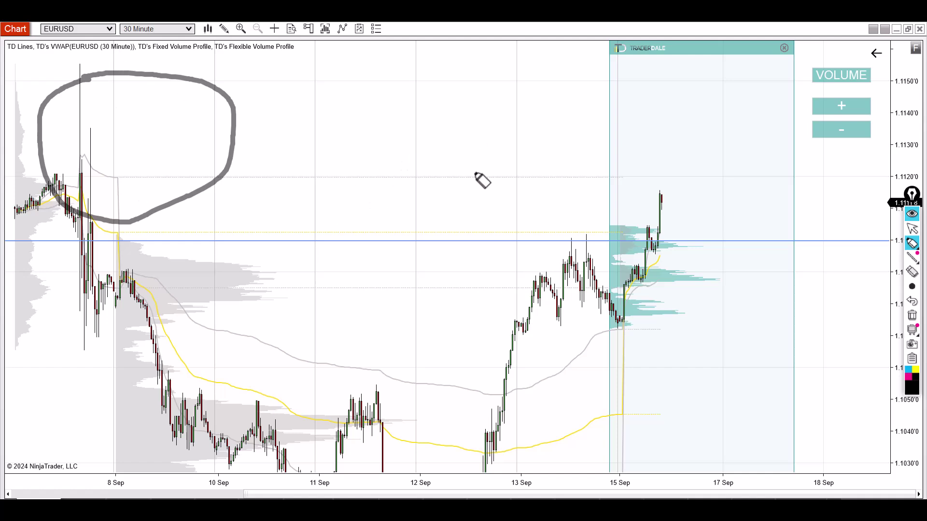
pyautogui.moveTo(652, 160)
pyautogui.mouseDown()
pyautogui.moveTo(732, 377)
pyautogui.moveTo(700, 398)
pyautogui.mouseUp()
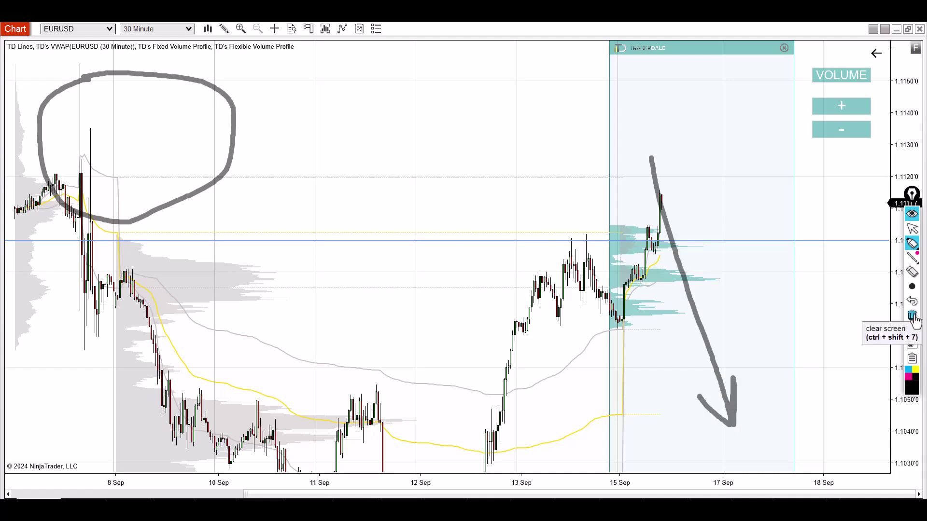
pyautogui.click(912, 315)
# - Trace the 1.1100 support line in black beyond the latest candles, draw a bounce arrow upward from it, and clear the annotations
pyautogui.moveTo(659, 240); pyautogui.dragTo(830, 239)
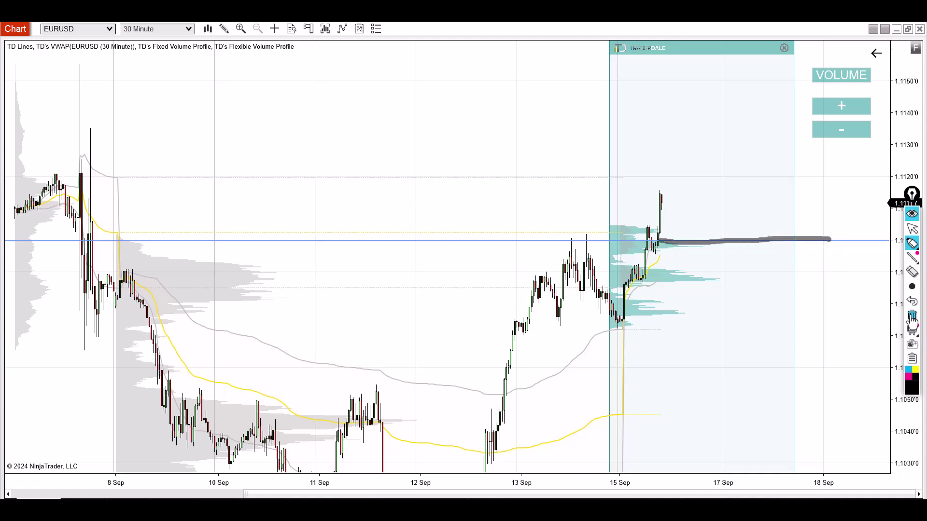
pyautogui.click(911, 316)
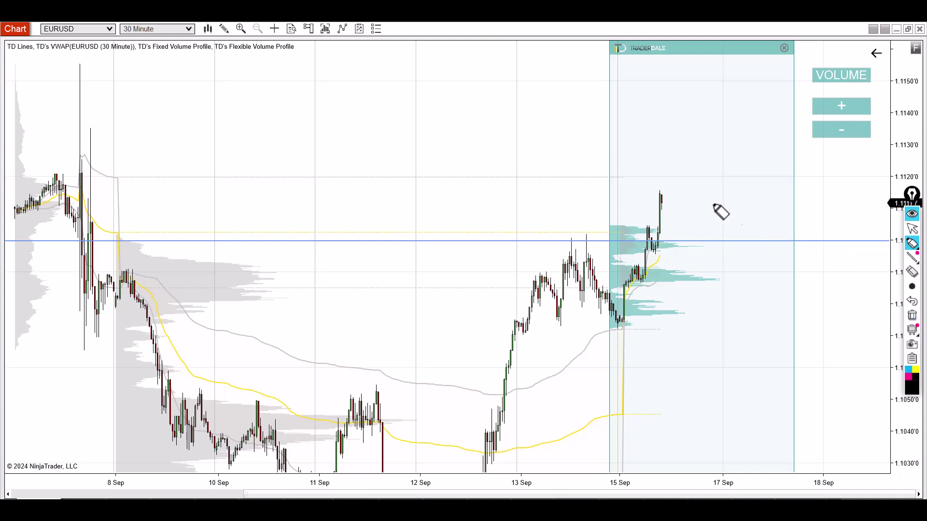
pyautogui.moveTo(664, 244)
pyautogui.mouseDown()
pyautogui.moveTo(744, 239)
pyautogui.moveTo(660, 238)
pyautogui.moveTo(771, 243)
pyautogui.mouseUp()
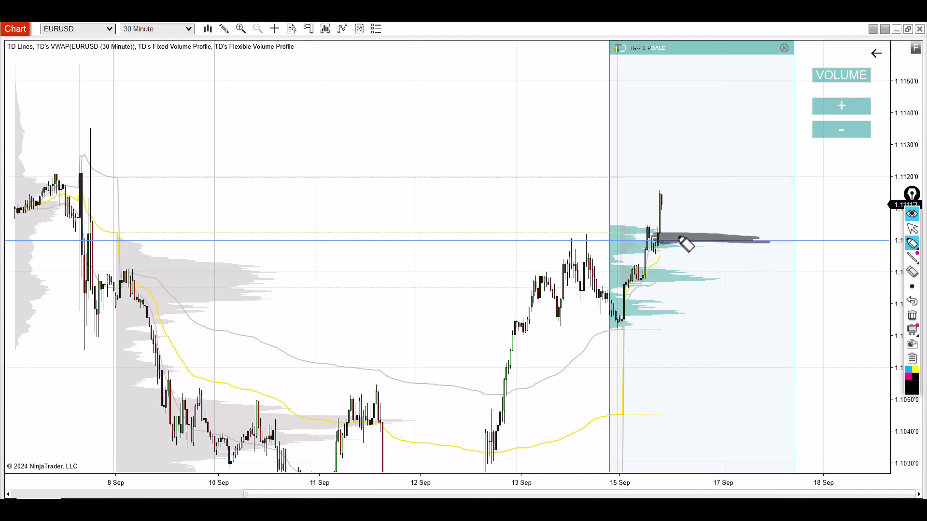
pyautogui.moveTo(684, 244)
pyautogui.mouseDown()
pyautogui.moveTo(700, 188)
pyautogui.moveTo(704, 210)
pyautogui.mouseUp()
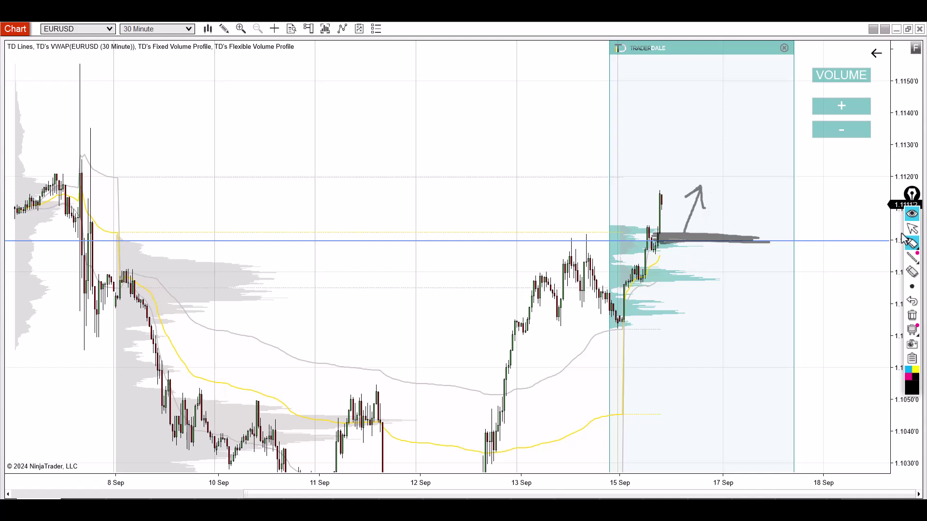
pyautogui.click(904, 244)
pyautogui.click(911, 316)
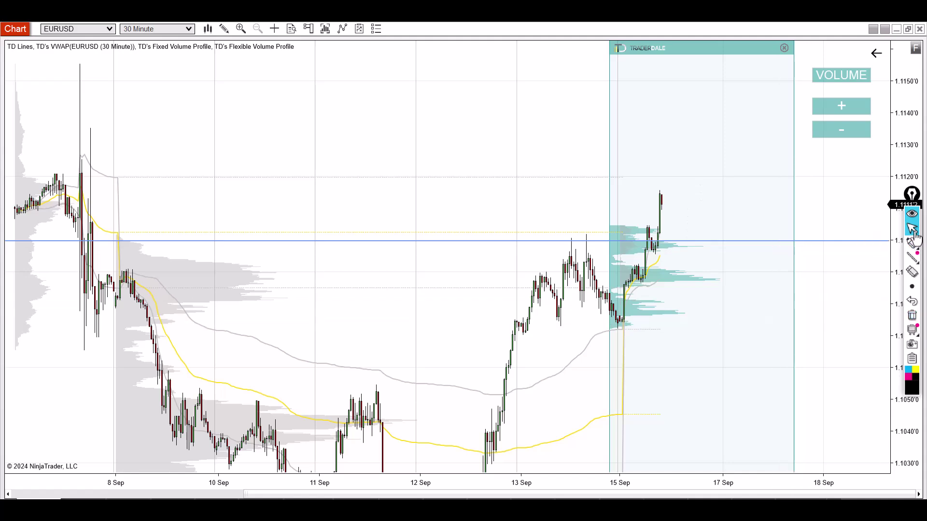
# - Bring up the ES DEC24 30-minute chart with the 5630 long level in view
pyautogui.moveTo(903, 123); pyautogui.dragTo(903, 246)
pyautogui.moveTo(836, 310); pyautogui.dragTo(833, 178)
pyautogui.moveTo(662, 493); pyautogui.dragTo(420, 468)
pyautogui.moveTo(881, 123); pyautogui.dragTo(882, 196)
pyautogui.moveTo(902, 165); pyautogui.dragTo(907, 93)
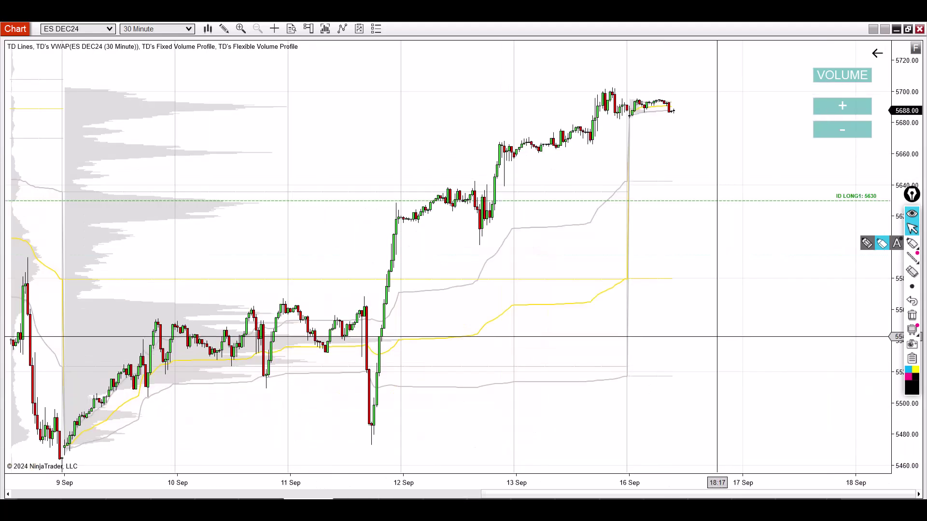
# - Move the annotation toolbar higher and mark the 5630 level in black, tracing it from the candles before 13 Sep and circling its ID LONG1 label
pyautogui.moveTo(911, 194); pyautogui.dragTo(916, 67)
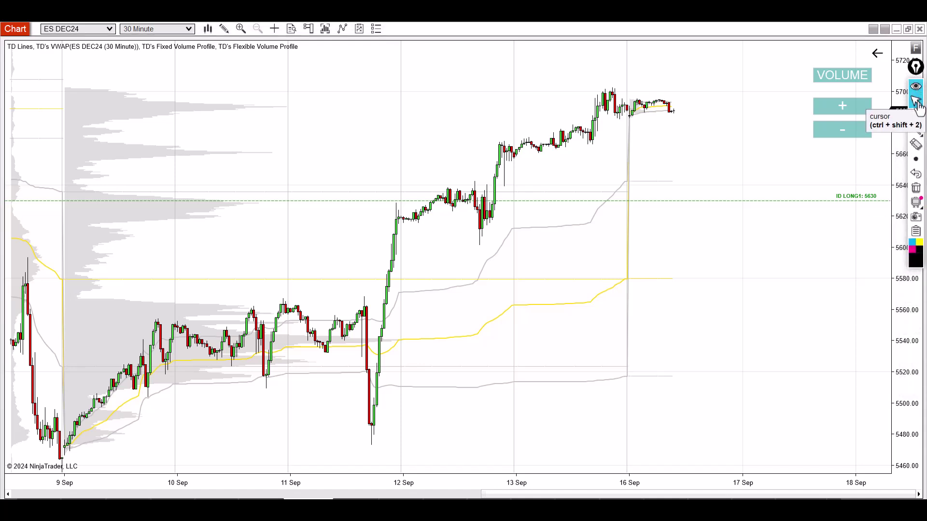
pyautogui.click(915, 117)
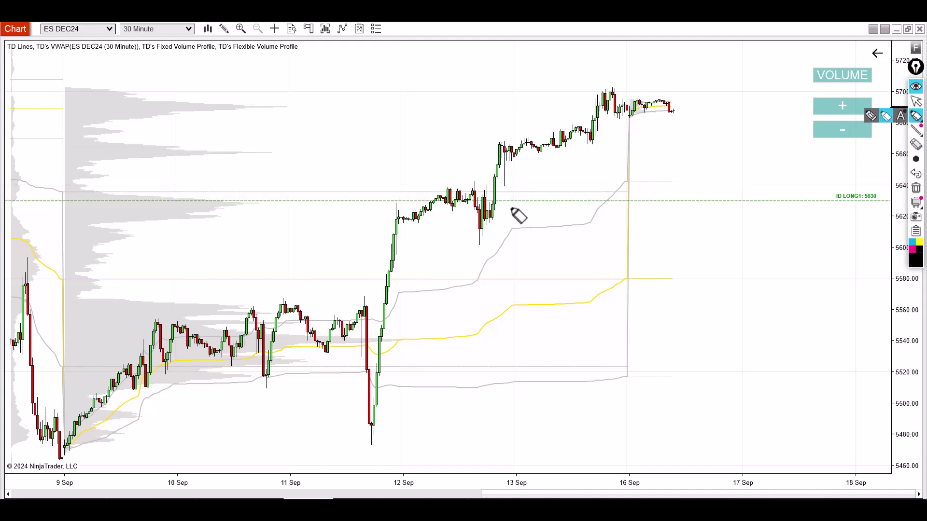
pyautogui.moveTo(498, 202); pyautogui.dragTo(821, 202)
pyautogui.moveTo(861, 177)
pyautogui.mouseDown()
pyautogui.moveTo(834, 179)
pyautogui.moveTo(893, 220)
pyautogui.moveTo(886, 179)
pyautogui.moveTo(821, 184)
pyautogui.mouseUp()
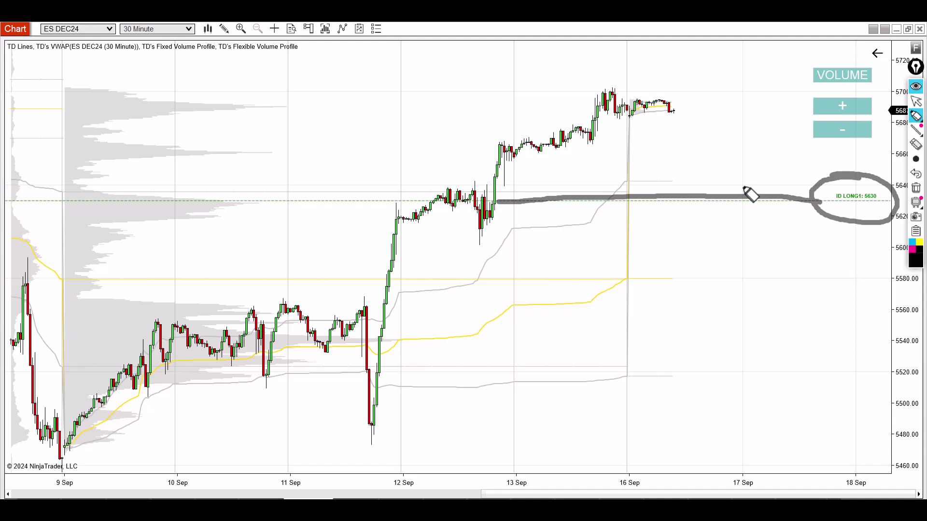
# - Place a flexible volume profile from the low before 12 Sep across the rally to just before 16 Sep
pyautogui.click(917, 102)
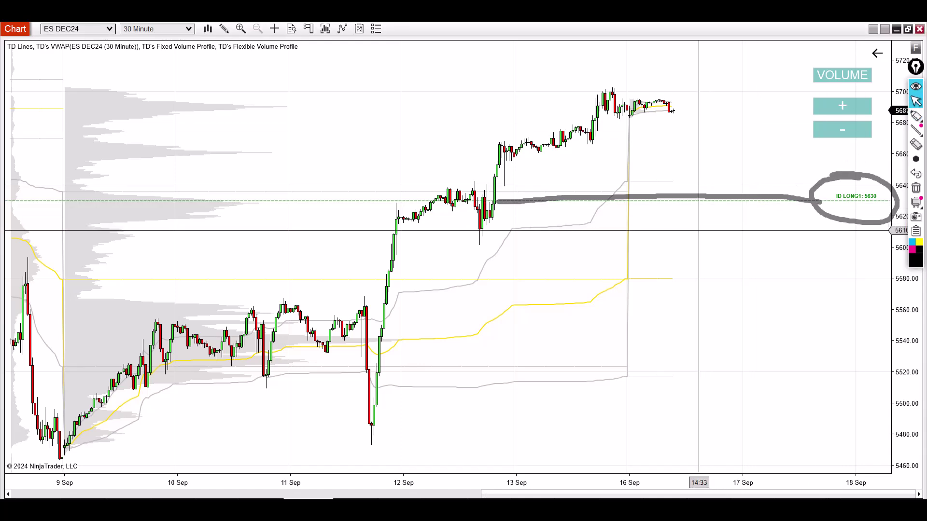
pyautogui.hotkey('ctrl', 'f')
pyautogui.click(374, 372)
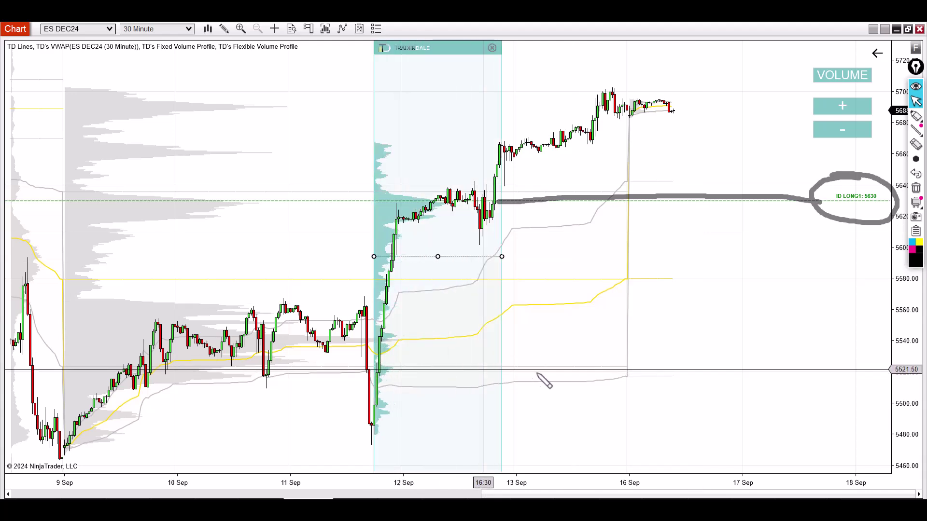
pyautogui.moveTo(587, 373); pyautogui.dragTo(582, 373)
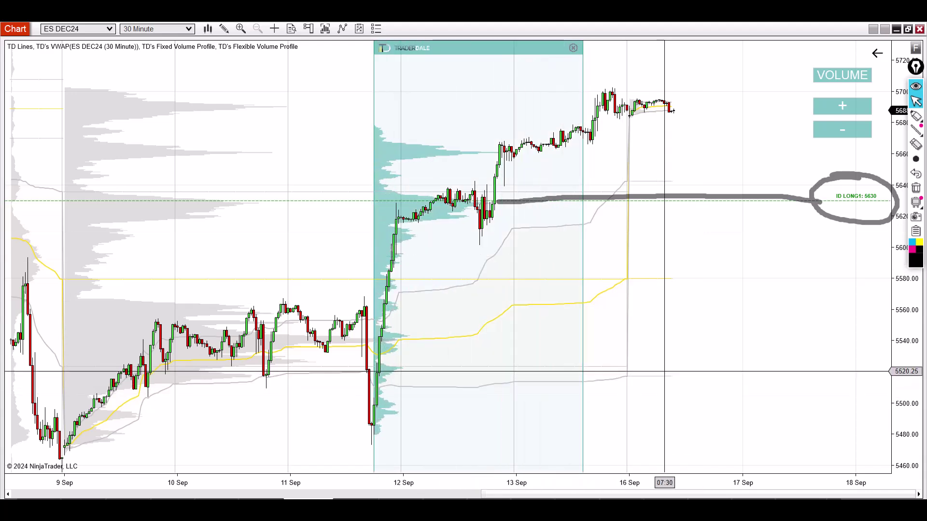
# - Circle the volume cluster around 5630 in black, with a dashed arrow rising to it from the low and a solid arrow continuing upward
pyautogui.click(916, 116)
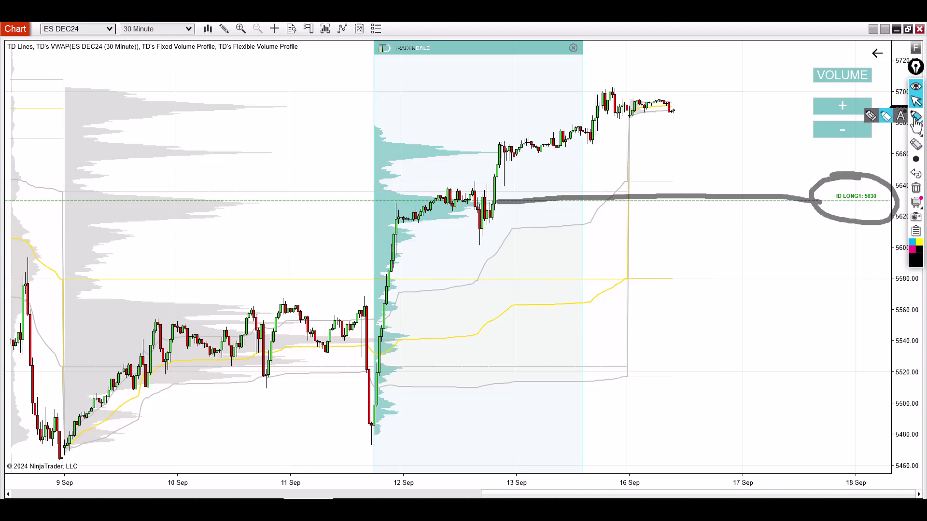
pyautogui.moveTo(422, 201)
pyautogui.mouseDown()
pyautogui.moveTo(410, 224)
pyautogui.moveTo(513, 208)
pyautogui.moveTo(413, 198)
pyautogui.mouseUp()
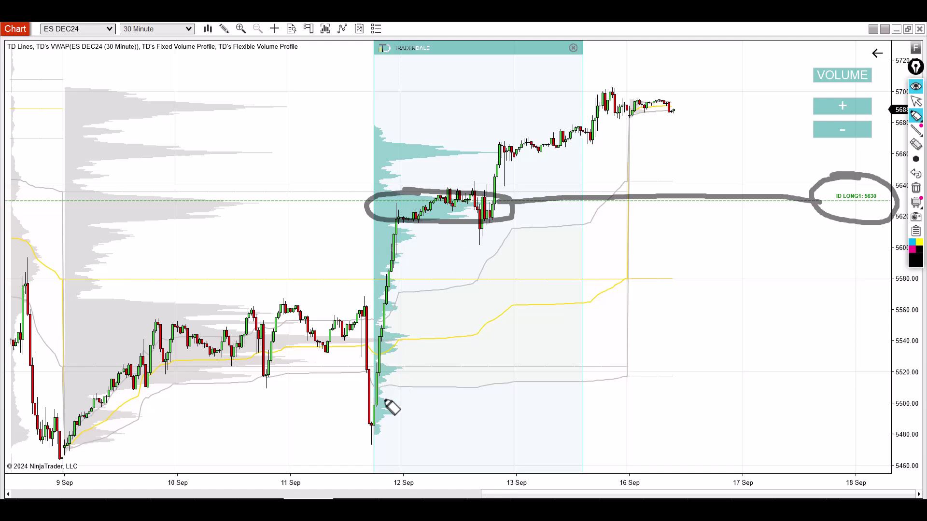
pyautogui.moveTo(378, 422)
pyautogui.mouseDown()
pyautogui.moveTo(452, 230)
pyautogui.moveTo(442, 236)
pyautogui.mouseUp()
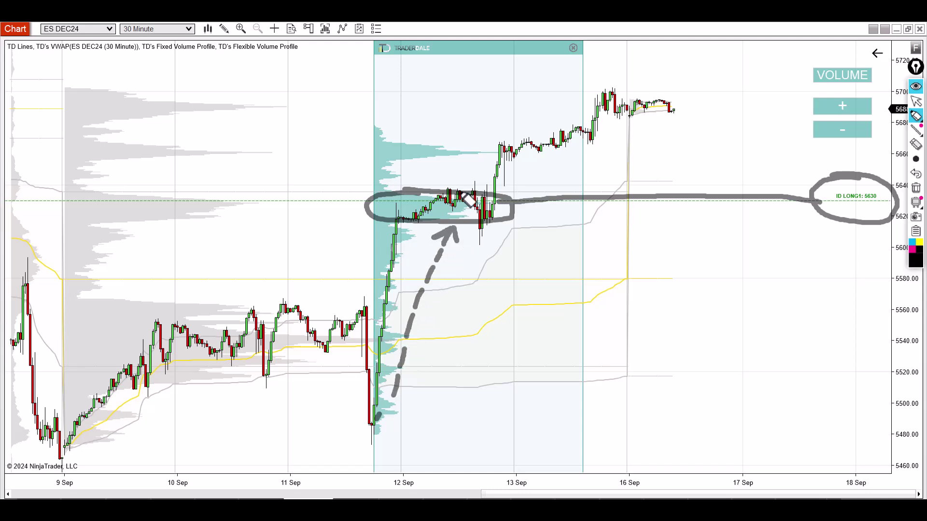
pyautogui.moveTo(449, 198)
pyautogui.mouseDown()
pyautogui.moveTo(373, 220)
pyautogui.moveTo(521, 208)
pyautogui.moveTo(464, 191)
pyautogui.moveTo(574, 70)
pyautogui.mouseUp()
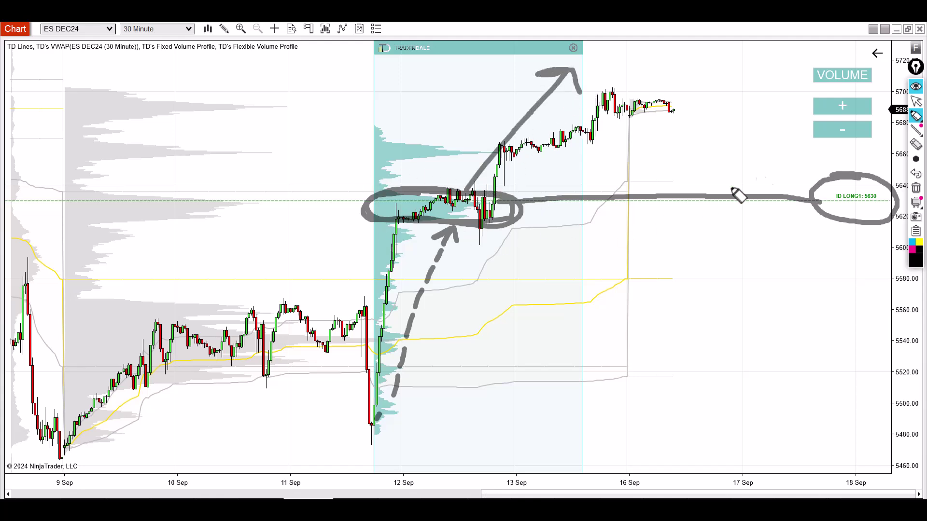
# - Draw a dashed pullback from the latest candles to 5630 with a bounce upward from it, and clear all annotations
pyautogui.click(916, 114)
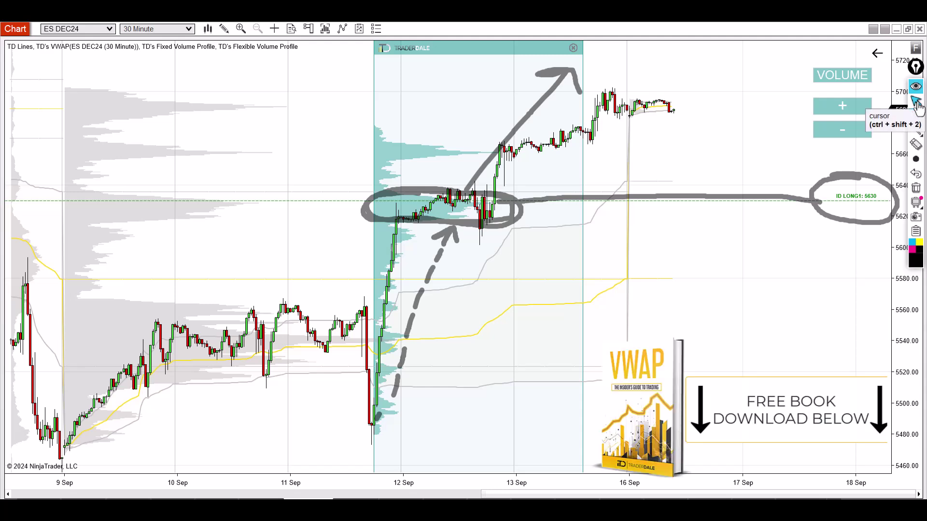
pyautogui.moveTo(715, 166); pyautogui.dragTo(720, 198)
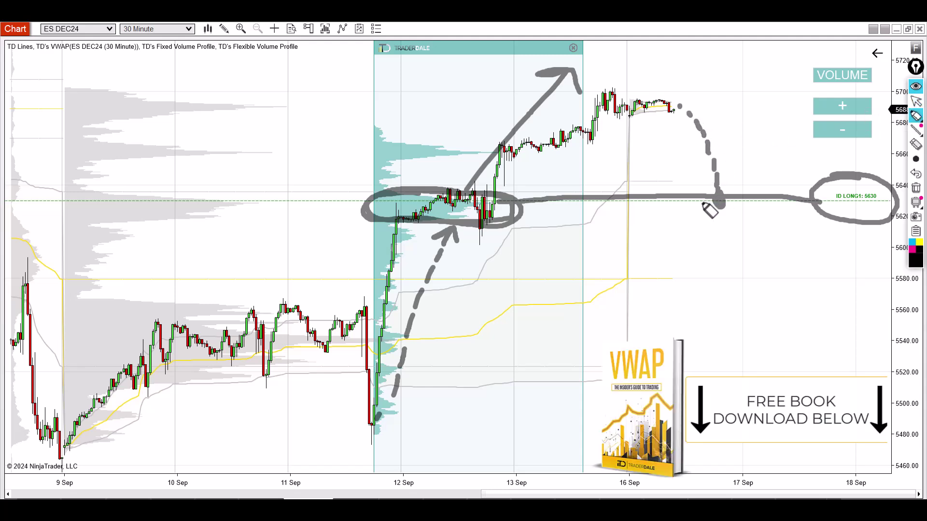
pyautogui.moveTo(722, 199)
pyautogui.mouseDown()
pyautogui.moveTo(756, 121)
pyautogui.moveTo(759, 145)
pyautogui.mouseUp()
pyautogui.click(915, 101)
pyautogui.click(915, 188)
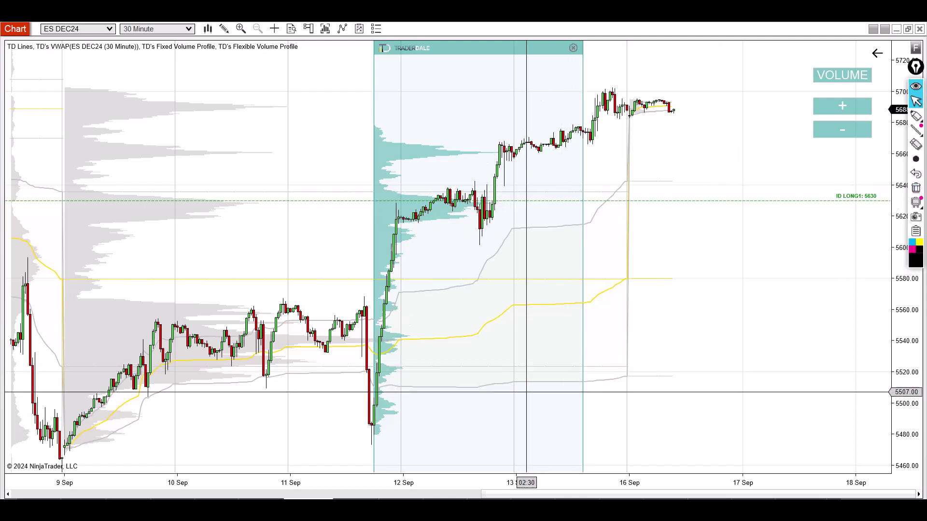
# - Mark the gap in the rally before 13 Sep with two black horizontal lines, the lower one at 5630, and write FVG between them
pyautogui.moveTo(441, 483); pyautogui.dragTo(377, 454)
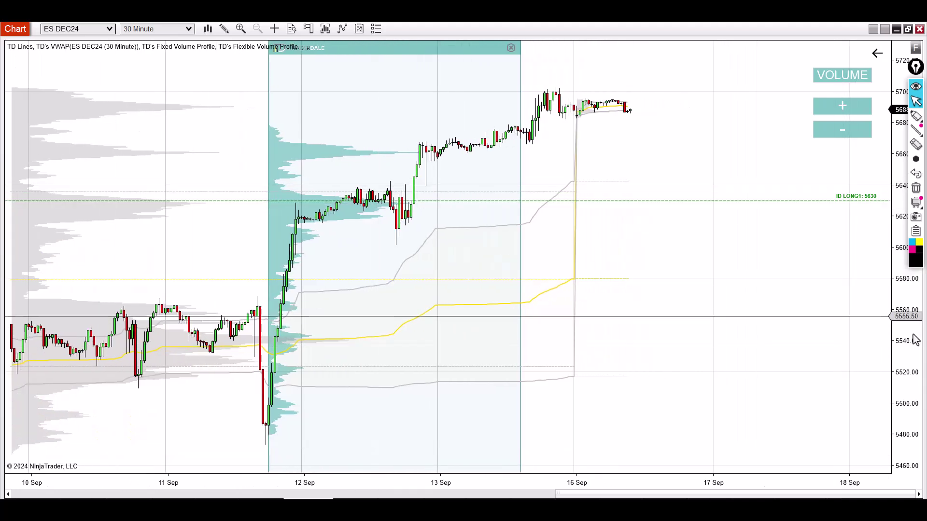
pyautogui.moveTo(904, 327); pyautogui.dragTo(904, 387)
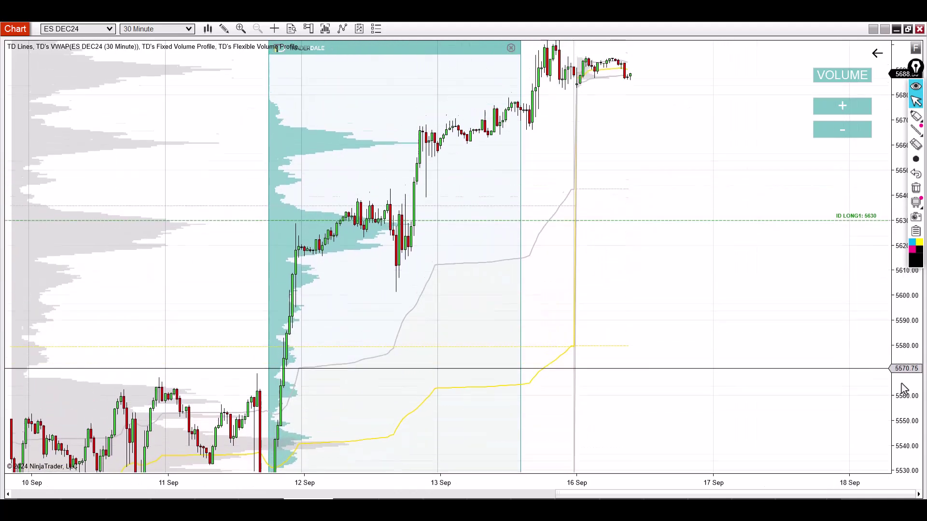
pyautogui.click(916, 116)
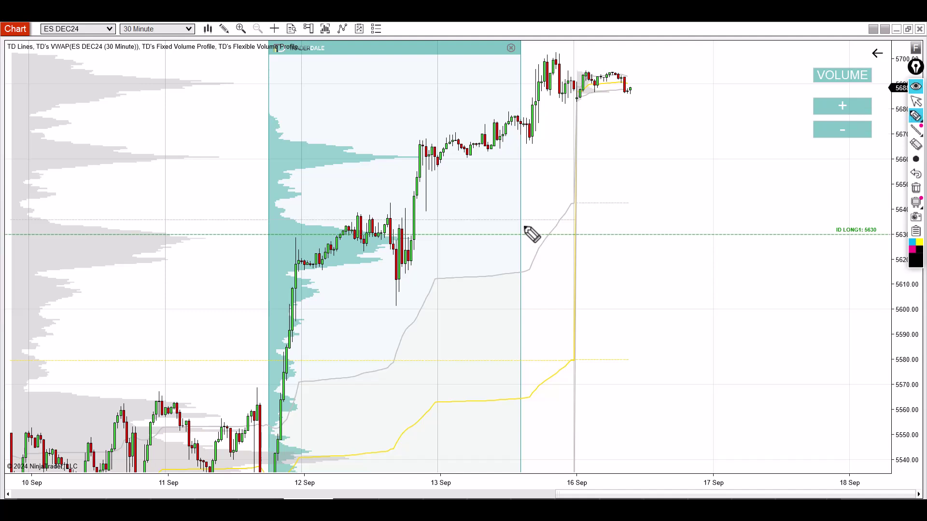
pyautogui.moveTo(411, 201); pyautogui.dragTo(477, 202)
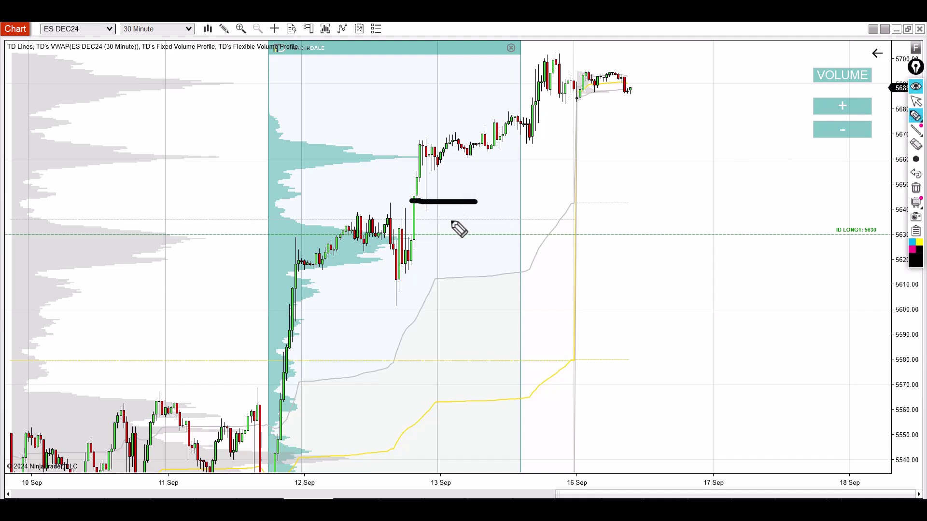
pyautogui.moveTo(411, 236); pyautogui.dragTo(532, 235)
pyautogui.moveTo(467, 211)
pyautogui.mouseDown()
pyautogui.moveTo(465, 242)
pyautogui.moveTo(479, 215)
pyautogui.mouseUp()
pyautogui.moveTo(464, 224); pyautogui.dragTo(480, 222)
pyautogui.moveTo(490, 213); pyautogui.dragTo(509, 208)
pyautogui.moveTo(531, 207); pyautogui.dragTo(525, 224)
# - Trace the 5630 level in magenta to past 16 Sep, shade the FVG zone above it with a zigzag, and clear all annotations
pyautogui.click(912, 249)
pyautogui.moveTo(421, 239); pyautogui.dragTo(683, 236)
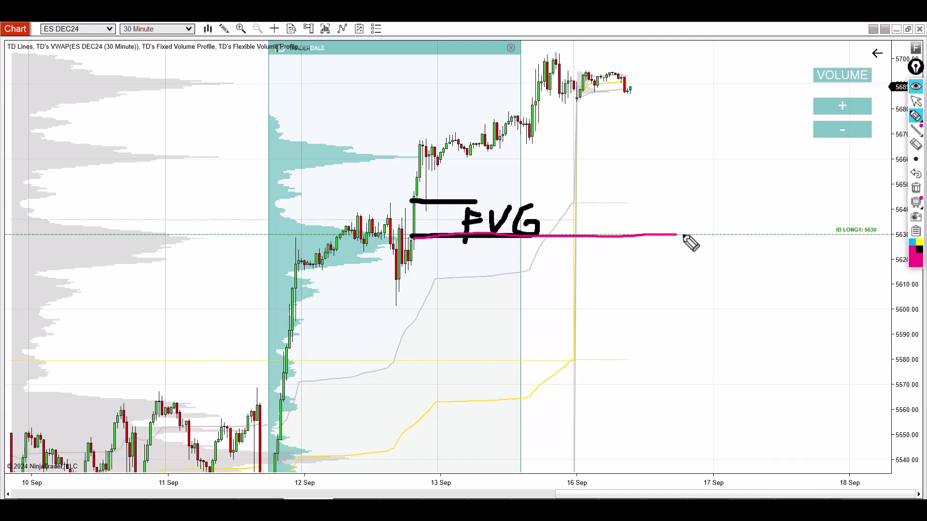
pyautogui.click(915, 115)
pyautogui.moveTo(421, 222)
pyautogui.mouseDown()
pyautogui.moveTo(469, 226)
pyautogui.moveTo(584, 209)
pyautogui.mouseUp()
pyautogui.click(915, 101)
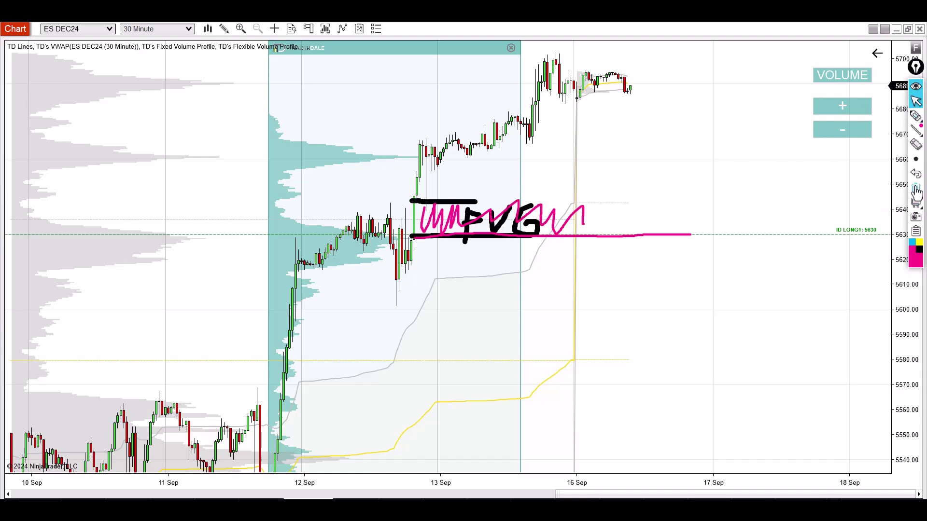
pyautogui.click(916, 189)
# - Outline the swing high before 5 Sep in magenta, with a horizontal line at 5630 across its peak labelled R
pyautogui.moveTo(385, 484); pyautogui.dragTo(463, 484)
pyautogui.click(915, 116)
pyautogui.moveTo(123, 355)
pyautogui.mouseDown()
pyautogui.moveTo(159, 243)
pyautogui.moveTo(187, 337)
pyautogui.mouseUp()
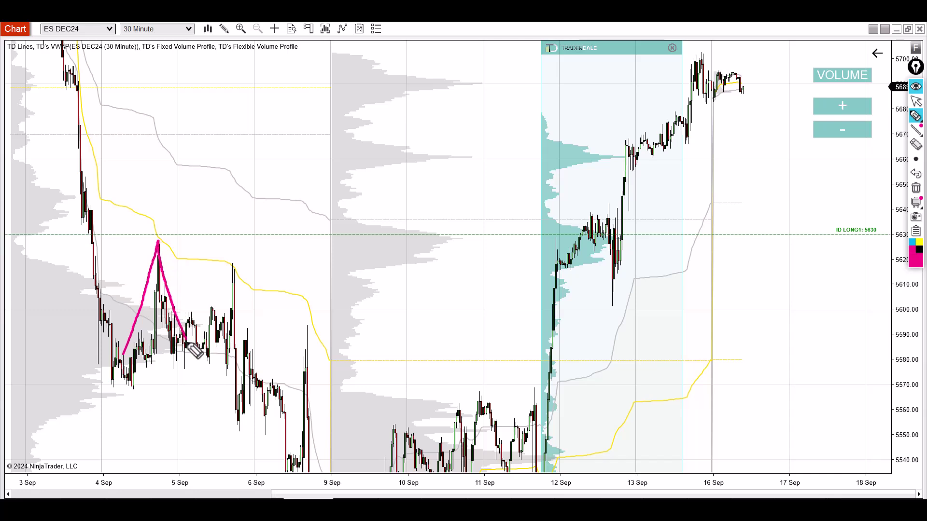
pyautogui.moveTo(119, 237); pyautogui.dragTo(250, 237)
pyautogui.moveTo(145, 228)
pyautogui.mouseDown()
pyautogui.moveTo(158, 197)
pyautogui.moveTo(180, 227)
pyautogui.mouseUp()
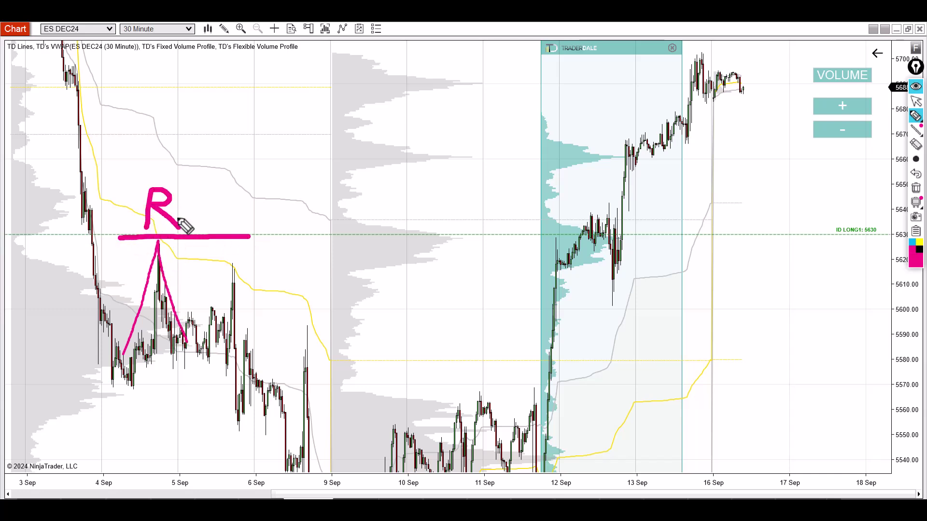
# - Extend the magenta resistance line to just before 12 Sep and continue it in blue to the ID LONG1 label, marked S
pyautogui.moveTo(117, 238); pyautogui.dragTo(531, 236)
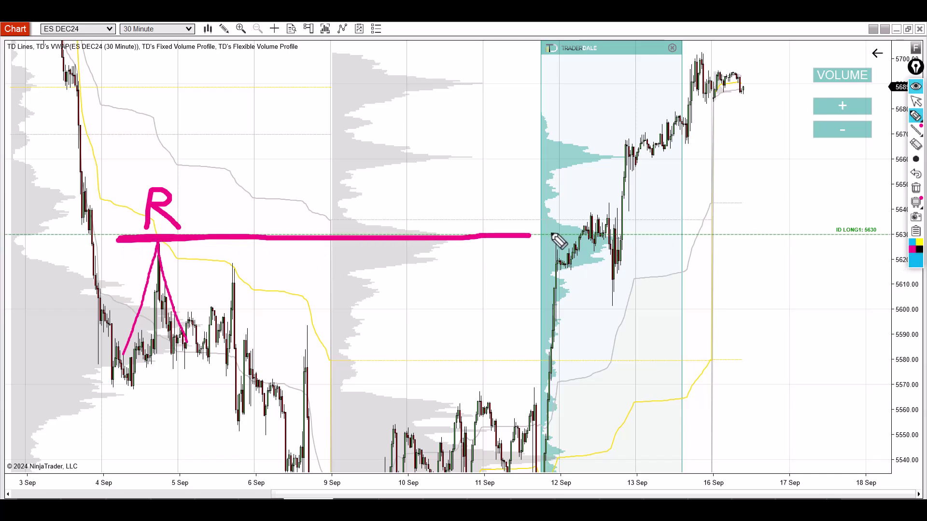
pyautogui.moveTo(560, 235); pyautogui.dragTo(830, 227)
pyautogui.moveTo(768, 248)
pyautogui.mouseDown()
pyautogui.moveTo(734, 255)
pyautogui.moveTo(770, 277)
pyautogui.moveTo(729, 279)
pyautogui.mouseUp()
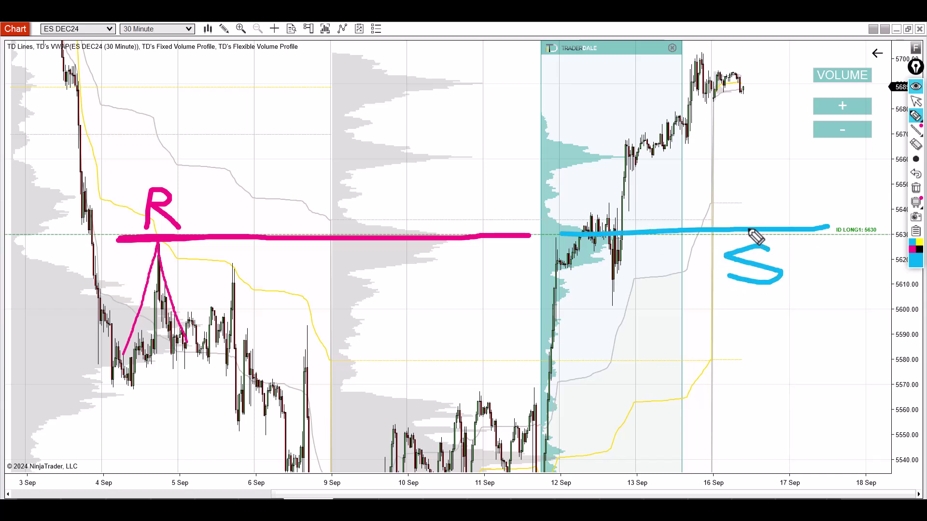
# - Mark the 12 Sep reaction at 5630 with a magenta peak labelled R, and circle the S in blue
pyautogui.click(912, 250)
pyautogui.moveTo(541, 264)
pyautogui.mouseDown()
pyautogui.moveTo(554, 235)
pyautogui.moveTo(568, 270)
pyautogui.moveTo(554, 237)
pyautogui.moveTo(529, 239)
pyautogui.moveTo(550, 236)
pyautogui.moveTo(529, 201)
pyautogui.moveTo(548, 222)
pyautogui.mouseUp()
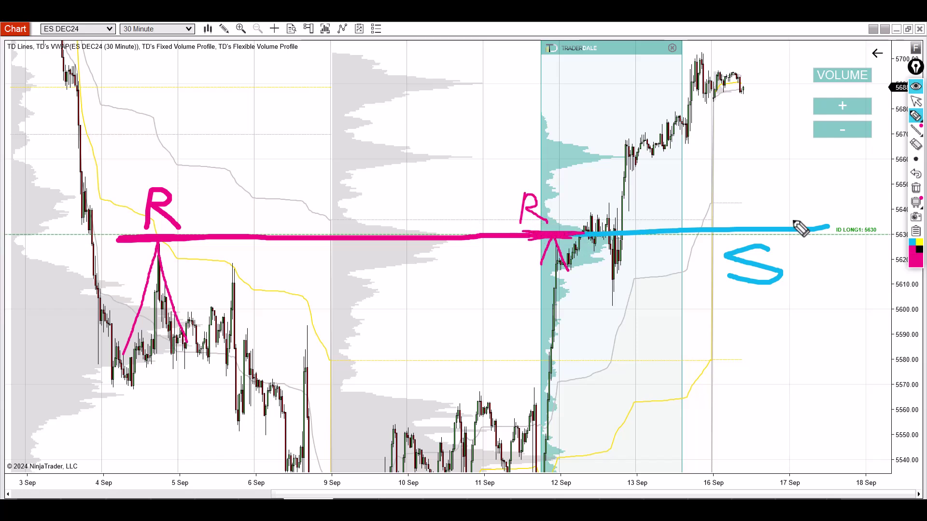
pyautogui.moveTo(729, 241); pyautogui.dragTo(788, 240)
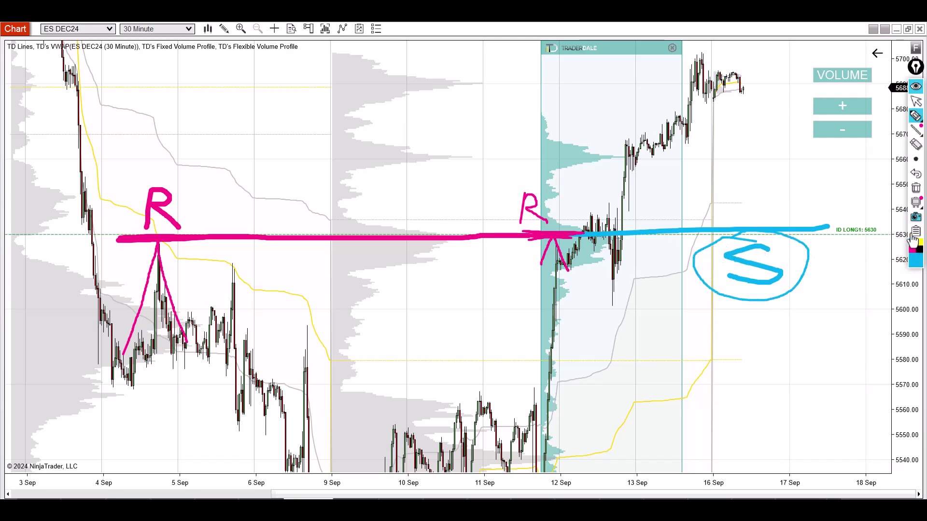
# - Circle the volume cluster around 5630 in black, and draw a dashed pullback from the latest candles to 5630 with an upward bounce arrow
pyautogui.click(920, 249)
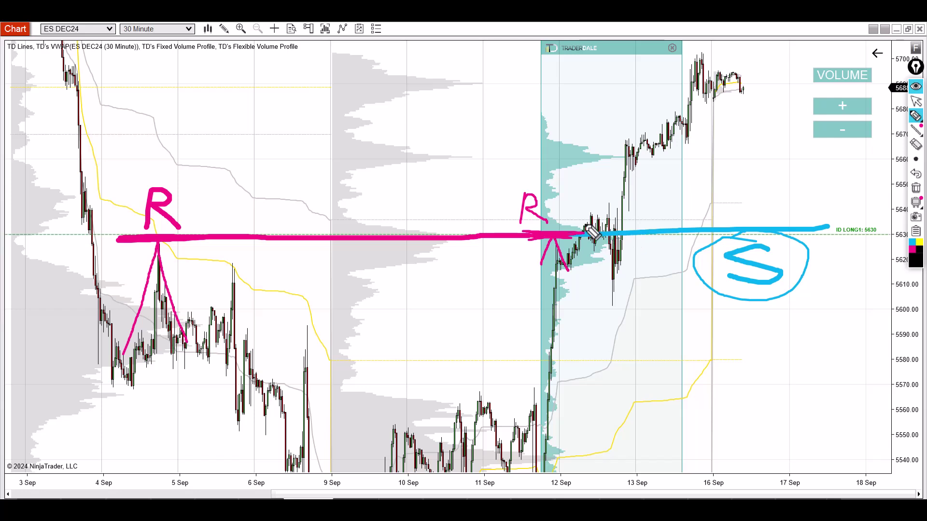
pyautogui.moveTo(582, 226)
pyautogui.mouseDown()
pyautogui.moveTo(563, 273)
pyautogui.moveTo(642, 227)
pyautogui.moveTo(577, 230)
pyautogui.mouseUp()
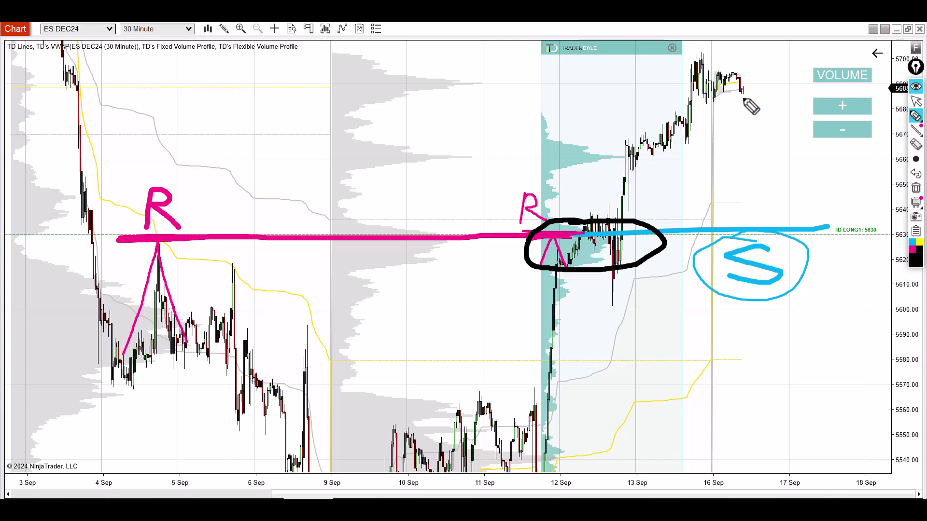
pyautogui.moveTo(747, 100)
pyautogui.mouseDown()
pyautogui.moveTo(795, 220)
pyautogui.moveTo(788, 238)
pyautogui.moveTo(827, 134)
pyautogui.moveTo(831, 154)
pyautogui.mouseUp()
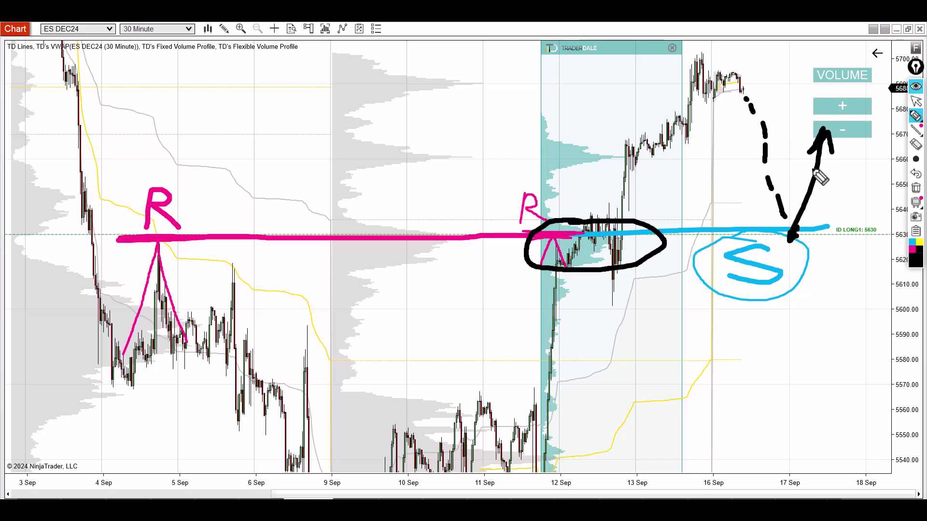
# - Clear all annotations from the ES DEC24 chart and return to a closer view of the latest rally
pyautogui.click(916, 102)
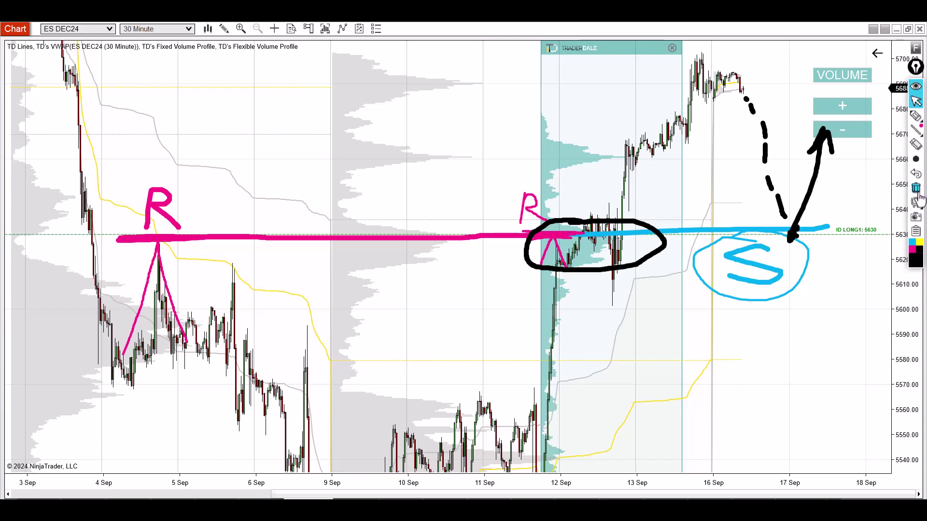
pyautogui.click(915, 188)
pyautogui.click(687, 338)
pyautogui.scroll(3, 688, 337)
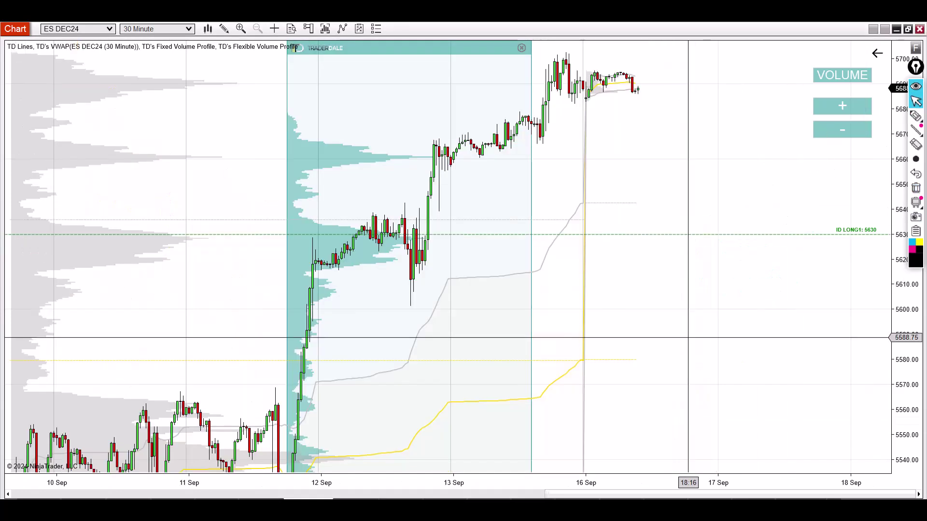
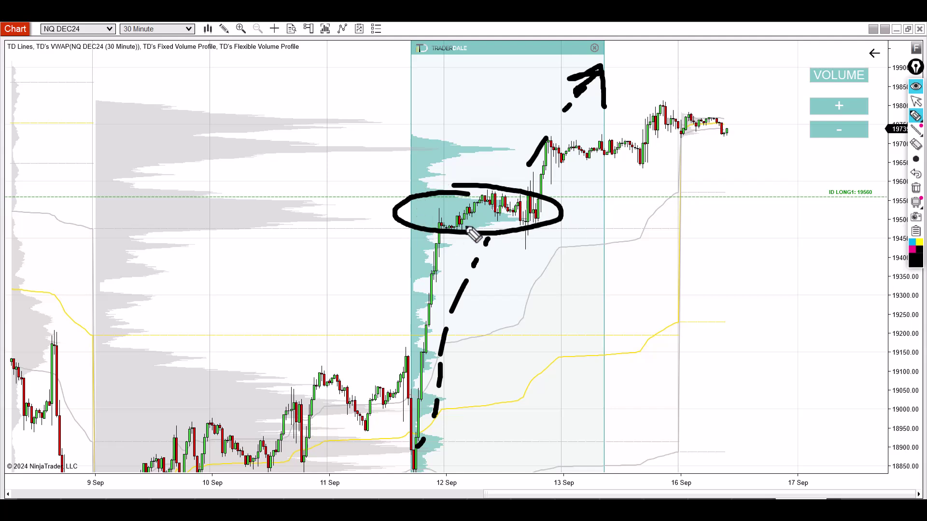
# - Finish circling the 12 Sep volume cluster in black, then replace the markings with a blue line at 19560 to a circled ID LONG1 label
pyautogui.moveTo(489, 184)
pyautogui.mouseDown()
pyautogui.moveTo(396, 213)
pyautogui.moveTo(540, 228)
pyautogui.moveTo(470, 191)
pyautogui.mouseUp()
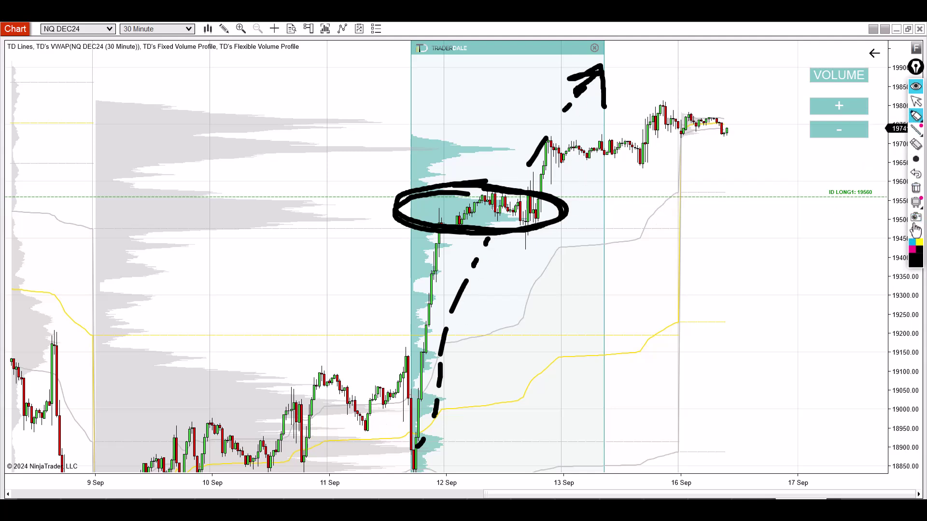
pyautogui.click(915, 188)
pyautogui.moveTo(420, 198); pyautogui.dragTo(806, 198)
pyautogui.moveTo(859, 180)
pyautogui.mouseDown()
pyautogui.moveTo(826, 189)
pyautogui.moveTo(888, 212)
pyautogui.moveTo(840, 170)
pyautogui.mouseUp()
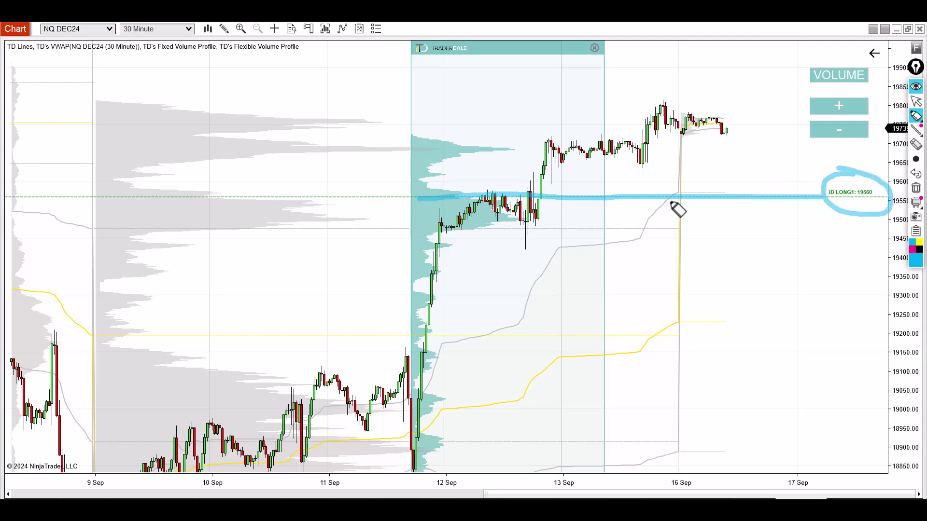
# - Clear the blue markings, enlarge the price scale, and draw two black lines bounding the gap above 19560 before 13 Sep, labelled FVG
pyautogui.click(915, 203)
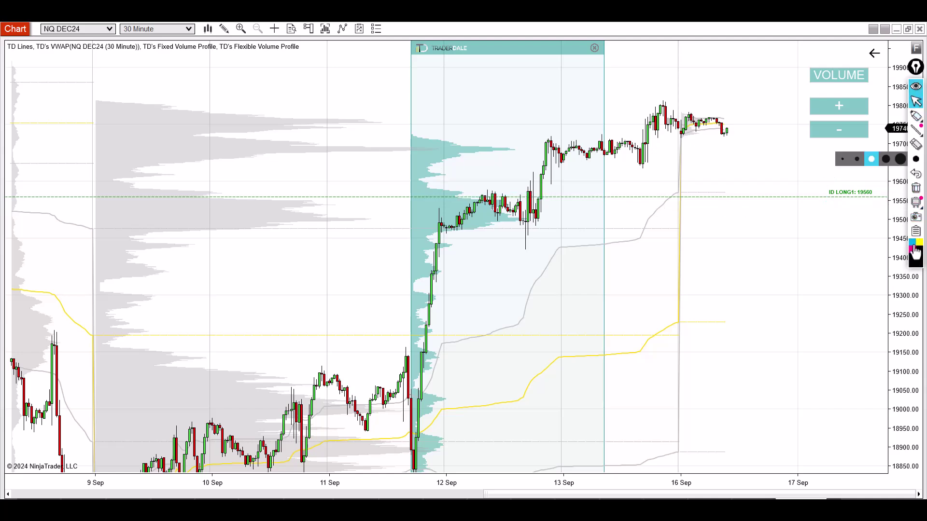
pyautogui.moveTo(910, 335); pyautogui.dragTo(910, 231)
pyautogui.moveTo(765, 231); pyautogui.dragTo(748, 319)
pyautogui.click(915, 116)
pyautogui.moveTo(517, 240); pyautogui.dragTo(547, 240)
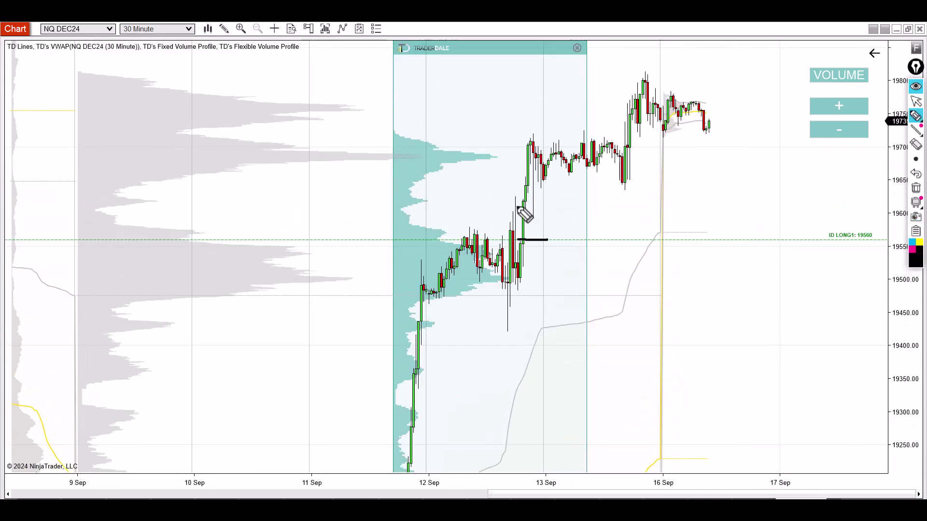
pyautogui.moveTo(517, 207); pyautogui.dragTo(628, 209)
pyautogui.moveTo(551, 240); pyautogui.dragTo(611, 242)
pyautogui.moveTo(559, 215); pyautogui.dragTo(558, 236)
pyautogui.moveTo(559, 215); pyautogui.dragTo(570, 214)
pyautogui.moveTo(559, 225); pyautogui.dragTo(568, 224)
pyautogui.moveTo(578, 218); pyautogui.dragTo(593, 217)
pyautogui.moveTo(616, 216); pyautogui.dragTo(607, 227)
# - Draw a magenta line from the FVG's lower edge to the ID LONG1 label, and circle the volume cluster below it in magenta
pyautogui.click(910, 250)
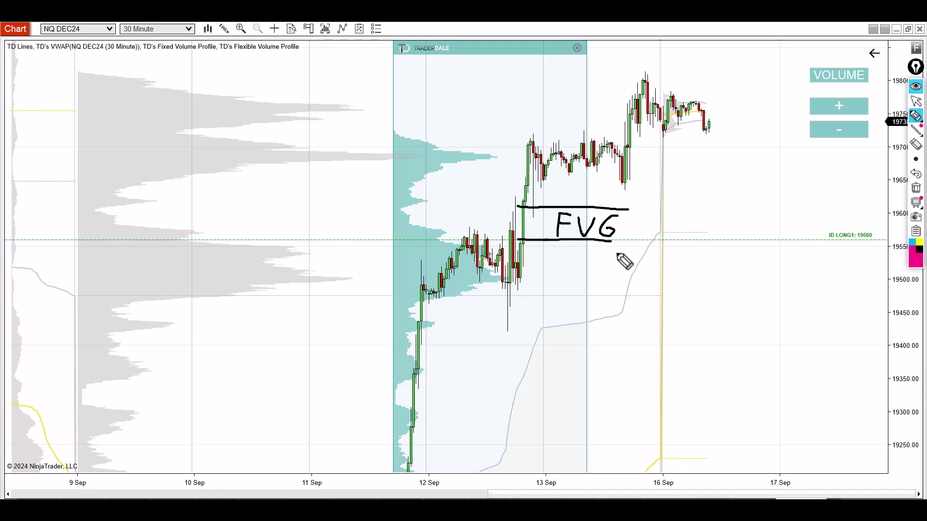
pyautogui.moveTo(531, 241); pyautogui.dragTo(834, 242)
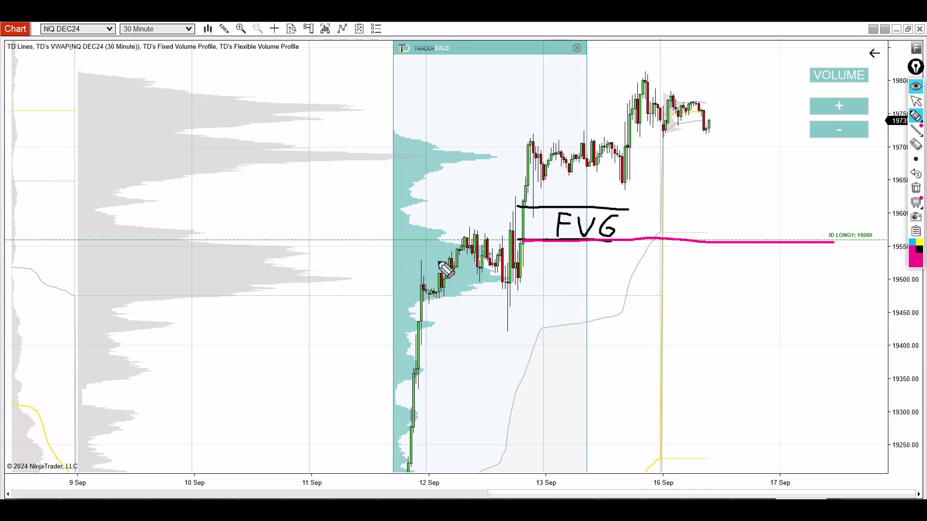
pyautogui.moveTo(495, 247)
pyautogui.mouseDown()
pyautogui.moveTo(544, 316)
pyautogui.moveTo(492, 243)
pyautogui.mouseUp()
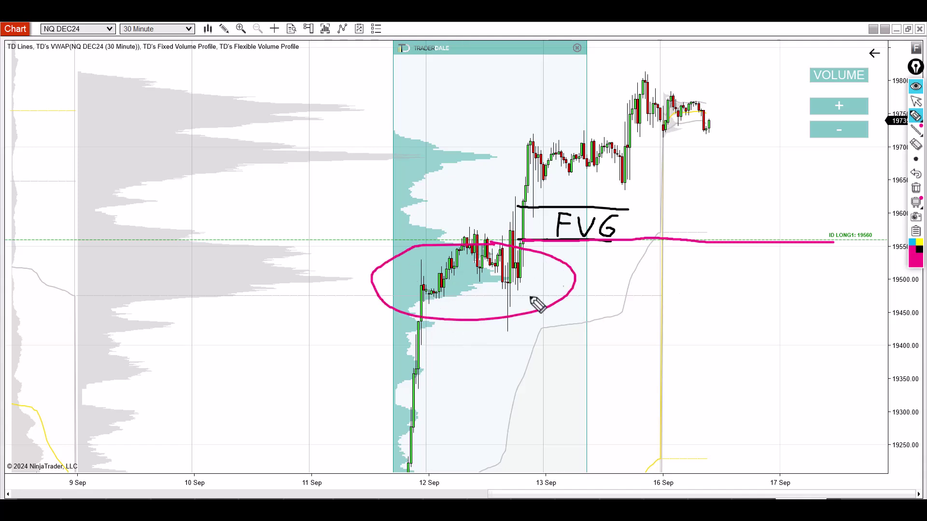
# - Draw a dashed black pullback from the latest candles to 19560 with an upward bounce arrow, then clear all chart annotations
pyautogui.click(918, 251)
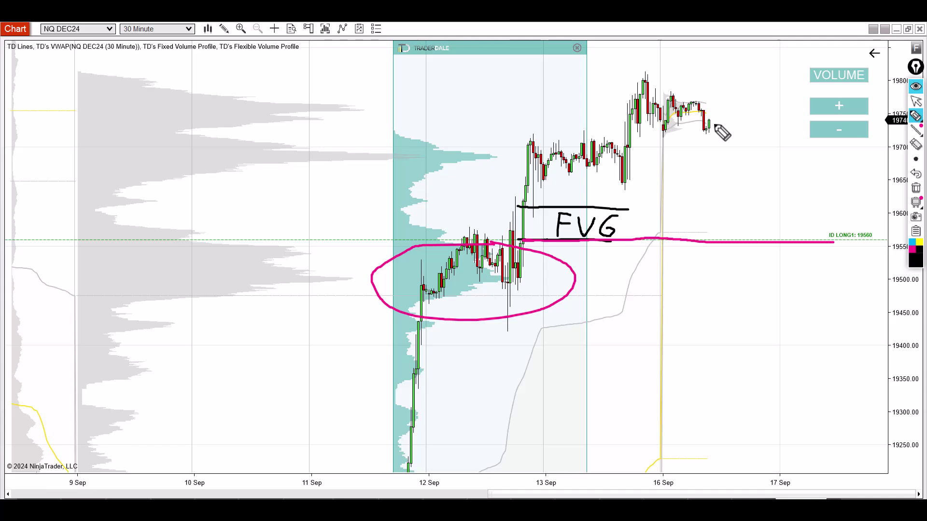
pyautogui.moveTo(730, 147)
pyautogui.mouseDown()
pyautogui.moveTo(754, 179)
pyautogui.moveTo(770, 244)
pyautogui.moveTo(783, 244)
pyautogui.moveTo(792, 167)
pyautogui.moveTo(799, 198)
pyautogui.mouseUp()
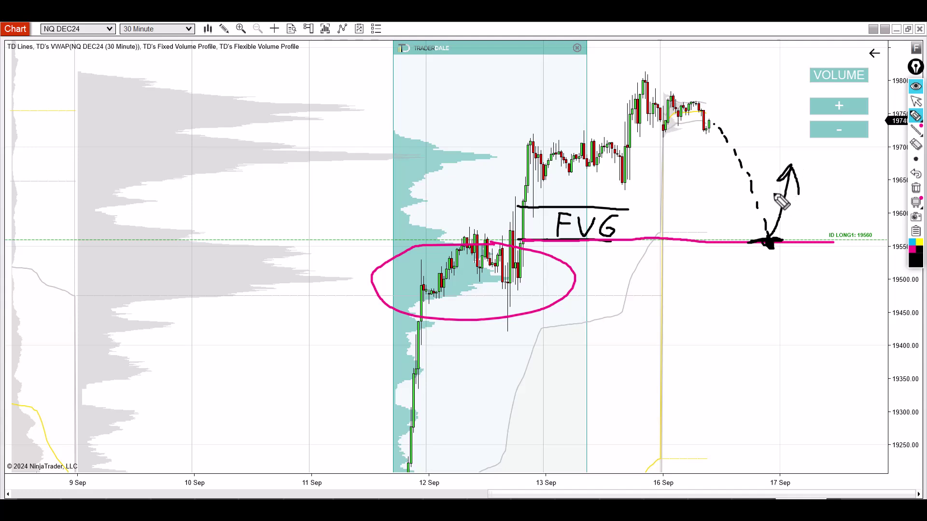
pyautogui.click(915, 189)
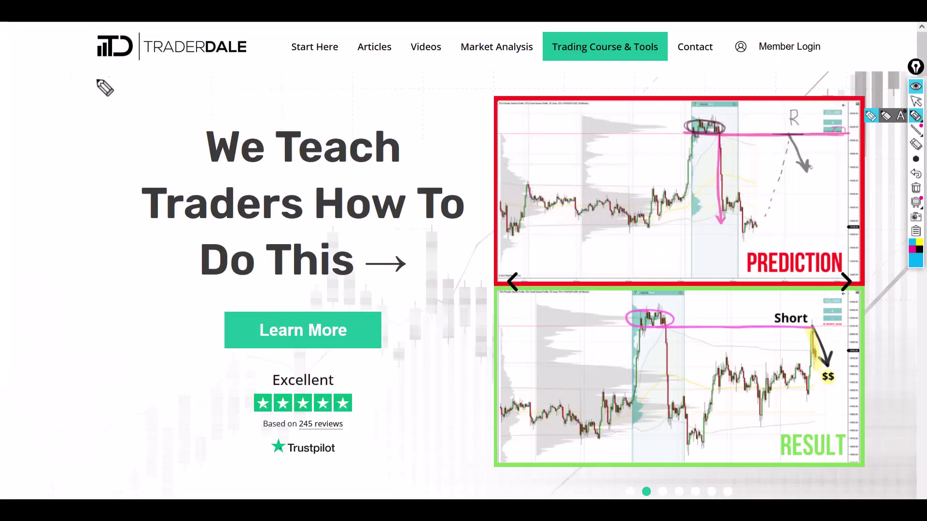
# - Switch to the Trader Dale website, underline its logo in blue, and circle Trading Course & Tools in blue
pyautogui.moveTo(87, 70); pyautogui.dragTo(286, 72)
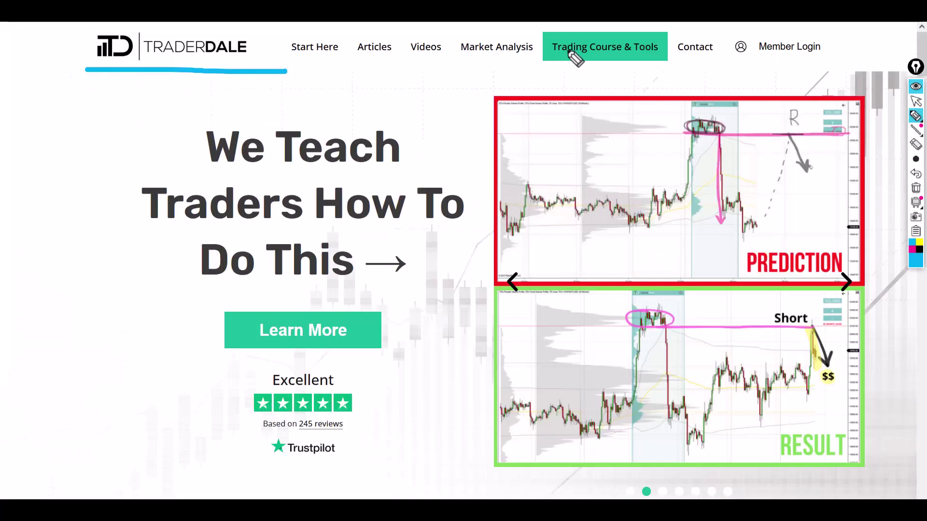
pyautogui.moveTo(609, 32)
pyautogui.mouseDown()
pyautogui.moveTo(682, 42)
pyautogui.moveTo(623, 29)
pyautogui.mouseUp()
pyautogui.click(916, 101)
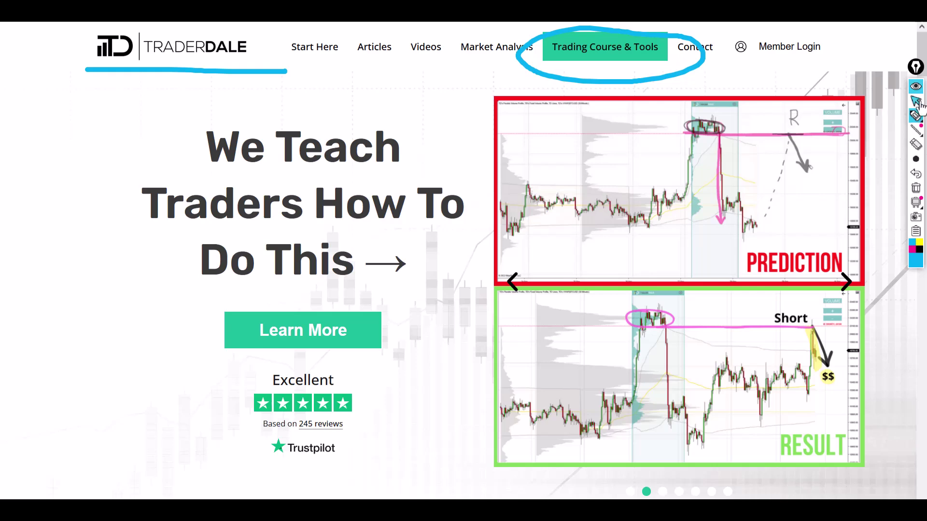
# - Open the Trading Course & Tools page and examine the contents and offer of the Volume Profile Pack
pyautogui.click(588, 50)
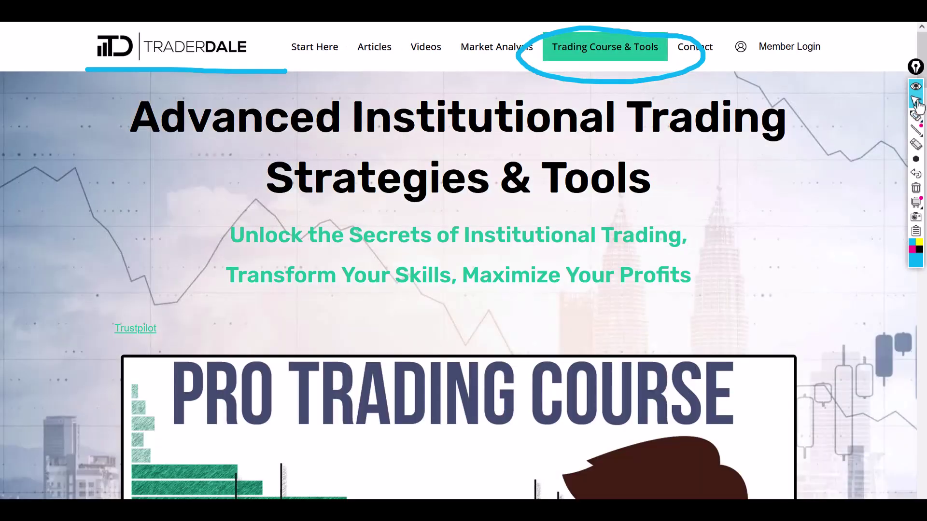
pyautogui.scroll(-10, 670, 205)
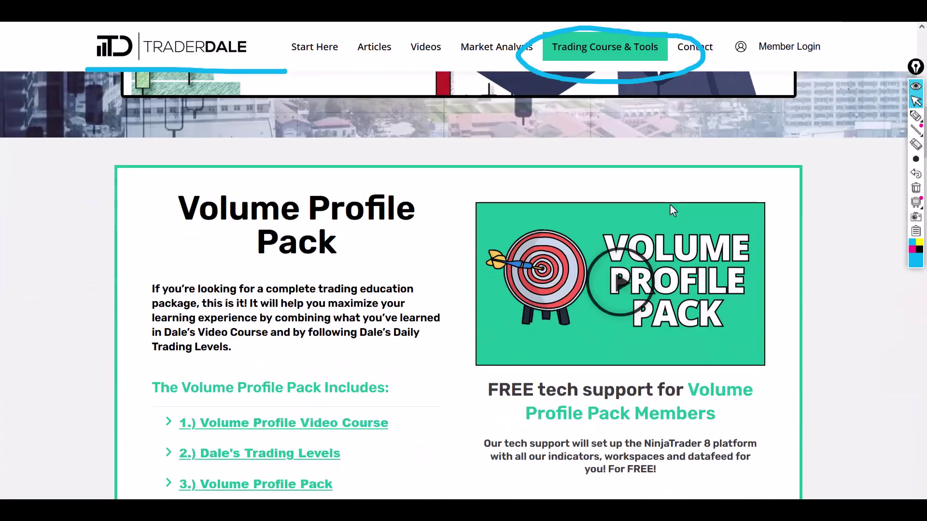
pyautogui.scroll(-1, 671, 208)
pyautogui.click(915, 118)
pyautogui.click(916, 101)
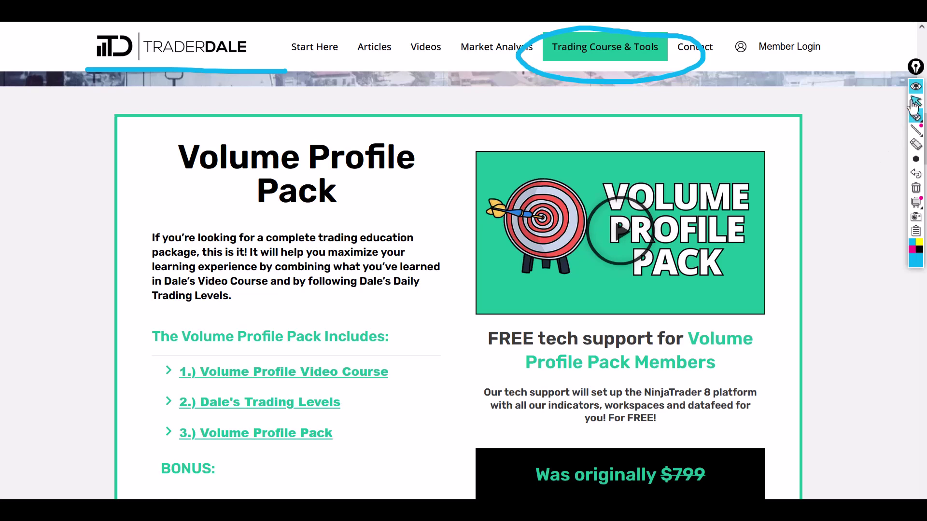
pyautogui.scroll(-1, 794, 189)
pyautogui.moveTo(911, 135)
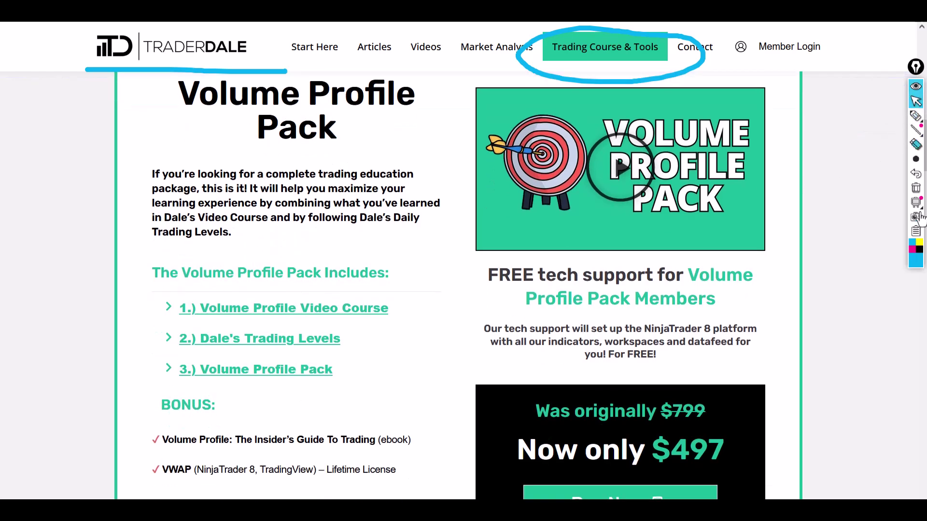